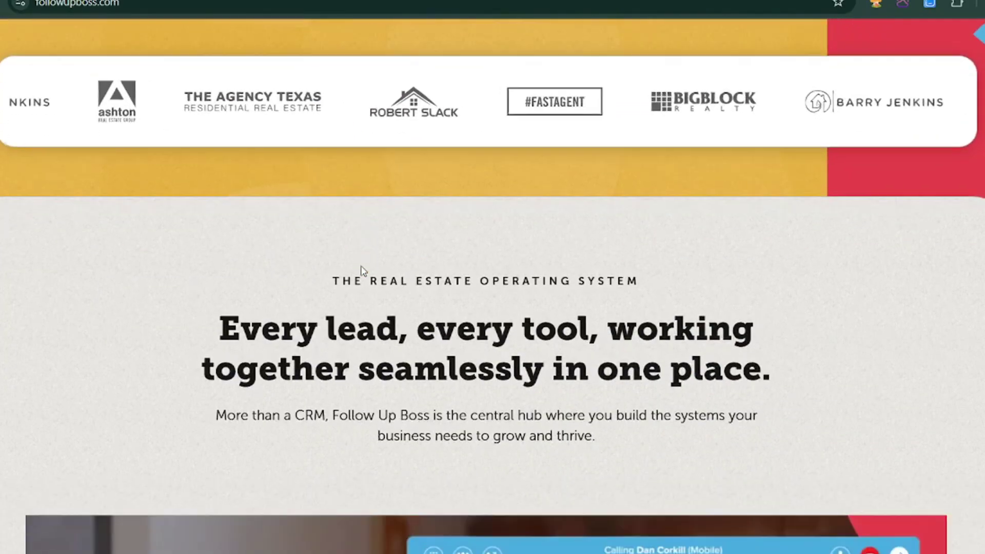
- Scroll the homepage, look over the 14-day free-trial signup form, then go back
scroll(361, 270, down, 12)
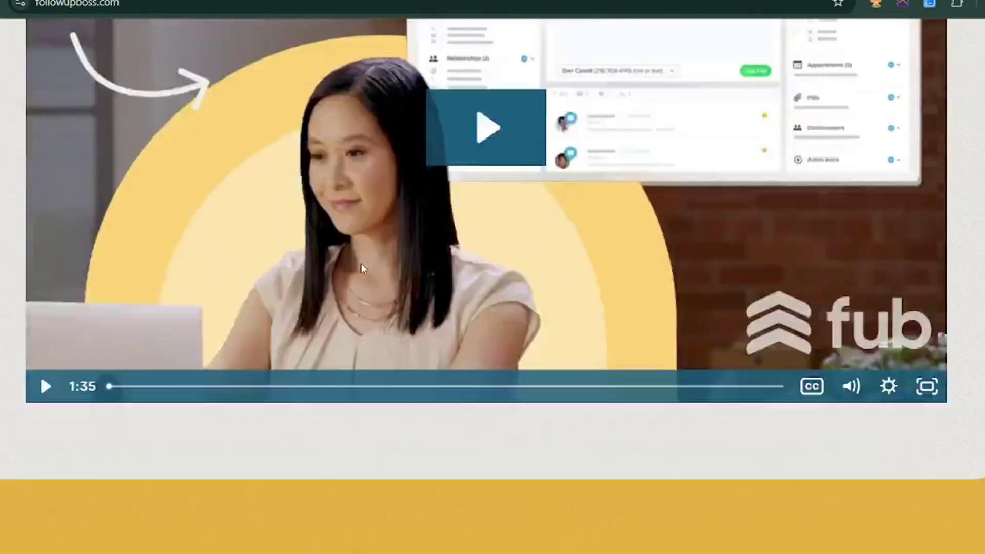
scroll(361, 263, down, 17)
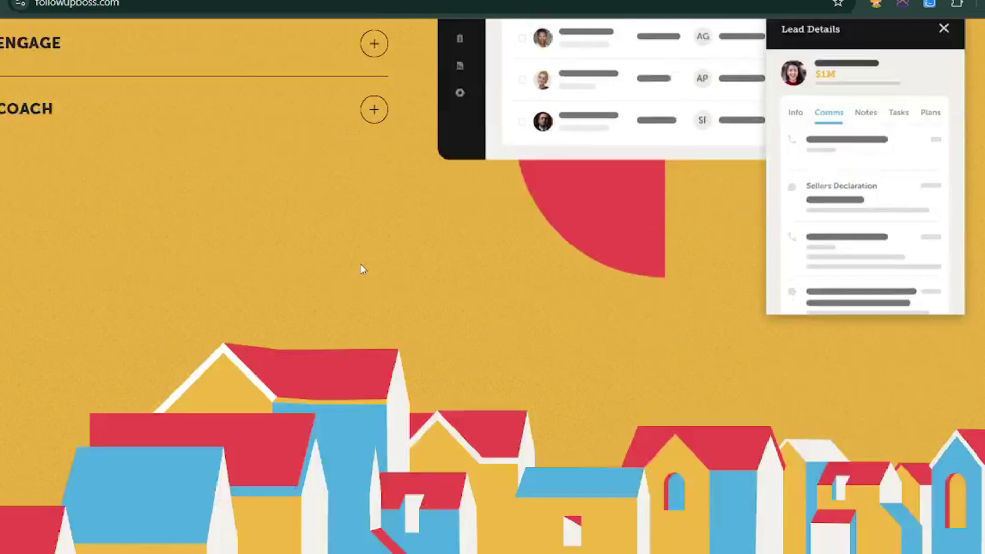
scroll(361, 264, down, 14)
scroll(360, 264, up, 4)
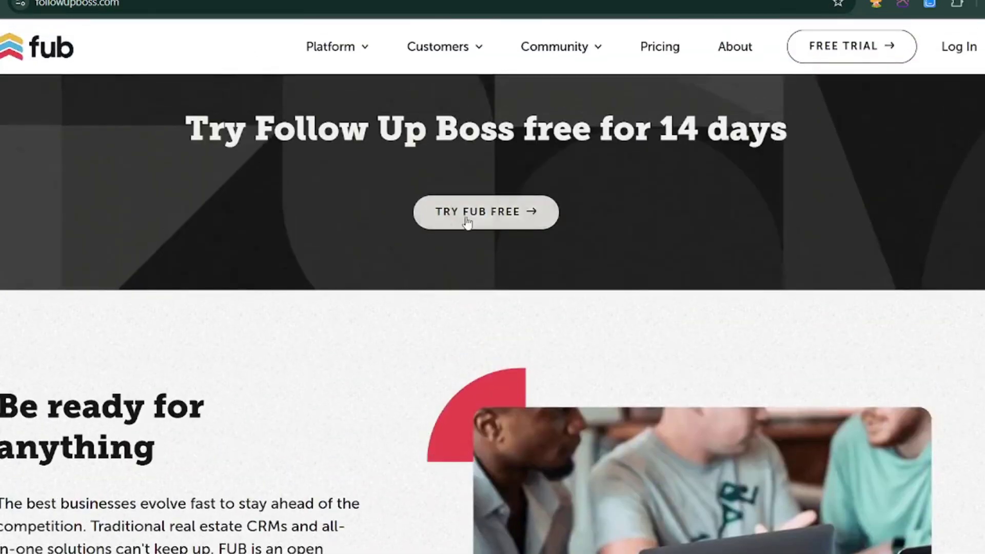
click(467, 221)
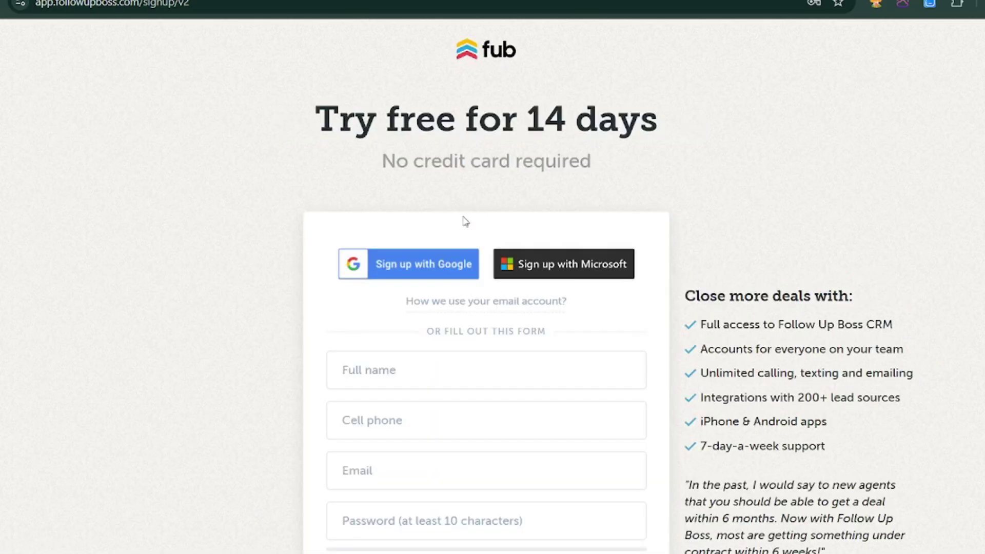
scroll(465, 222, down, 5)
scroll(456, 227, up, 5)
key(alt+Left)
- Scroll down the homepage through the integrations diagram and the support section
scroll(264, 164, down, 12)
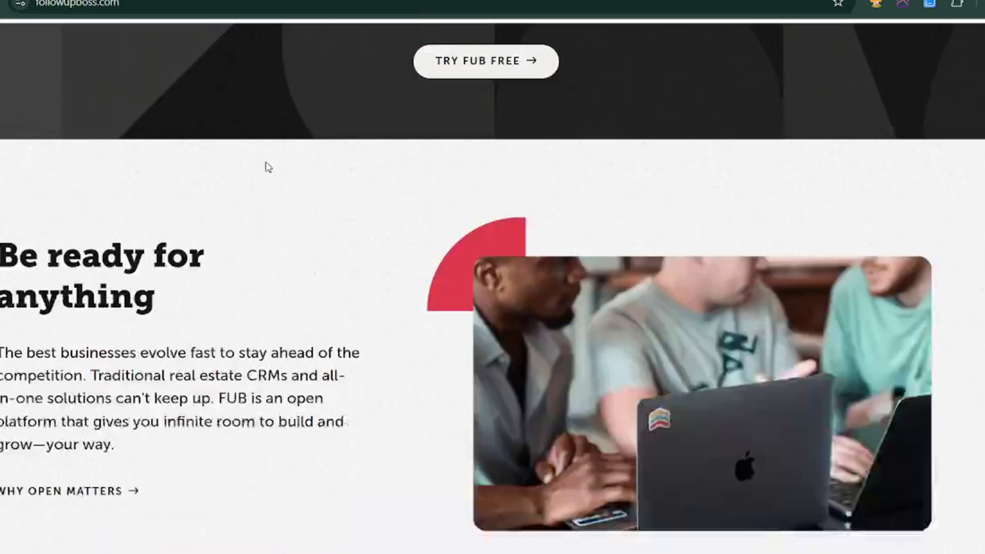
scroll(277, 180, down, 3)
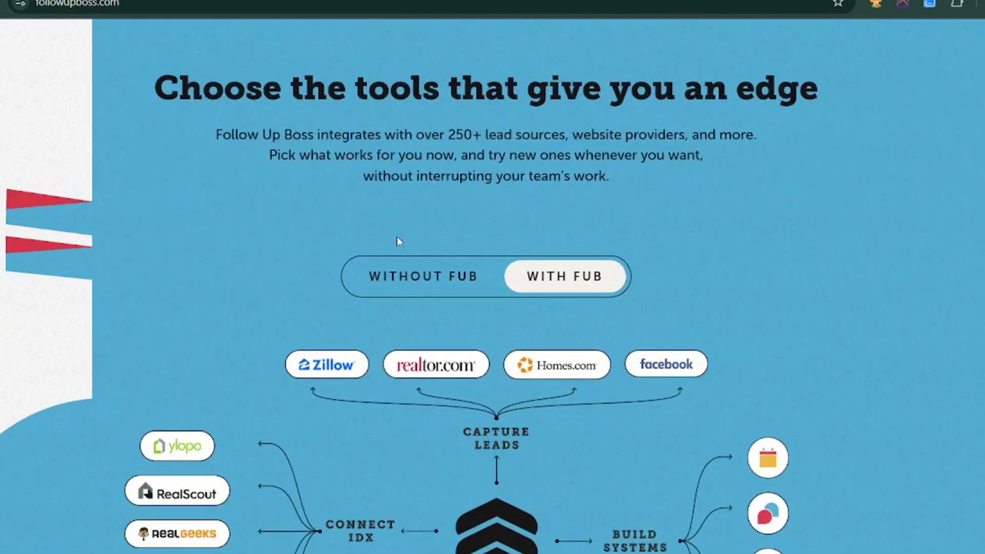
scroll(420, 250, down, 3)
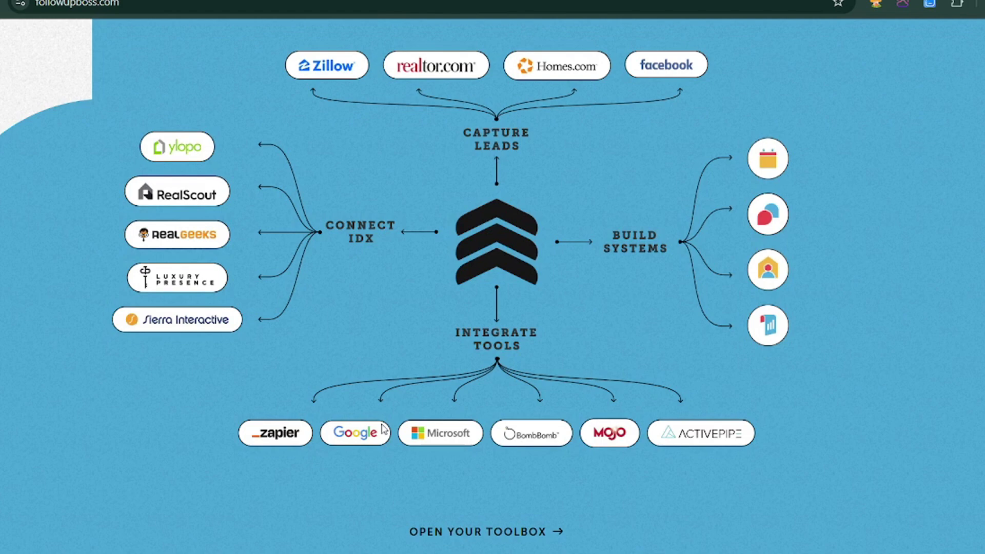
scroll(230, 169, down, 14)
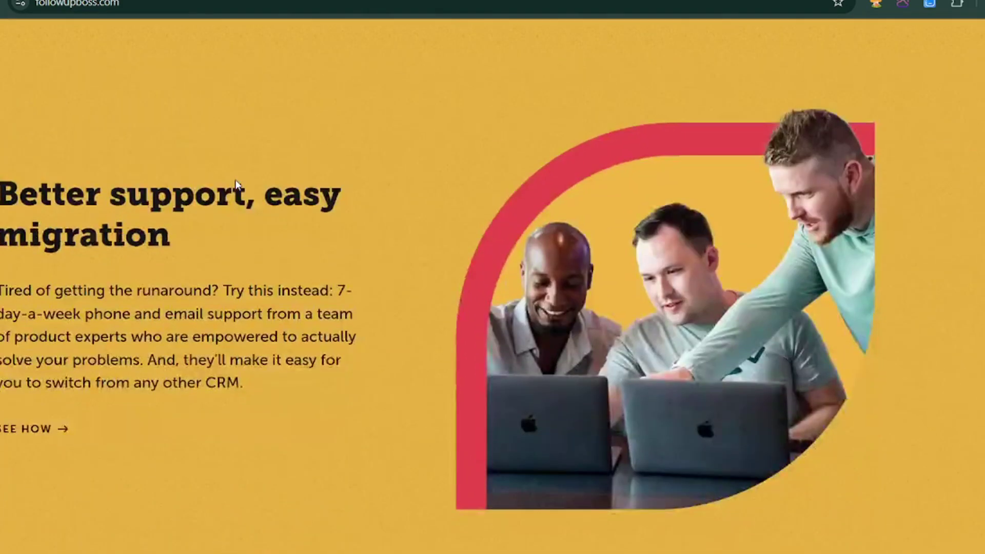
scroll(239, 187, down, 12)
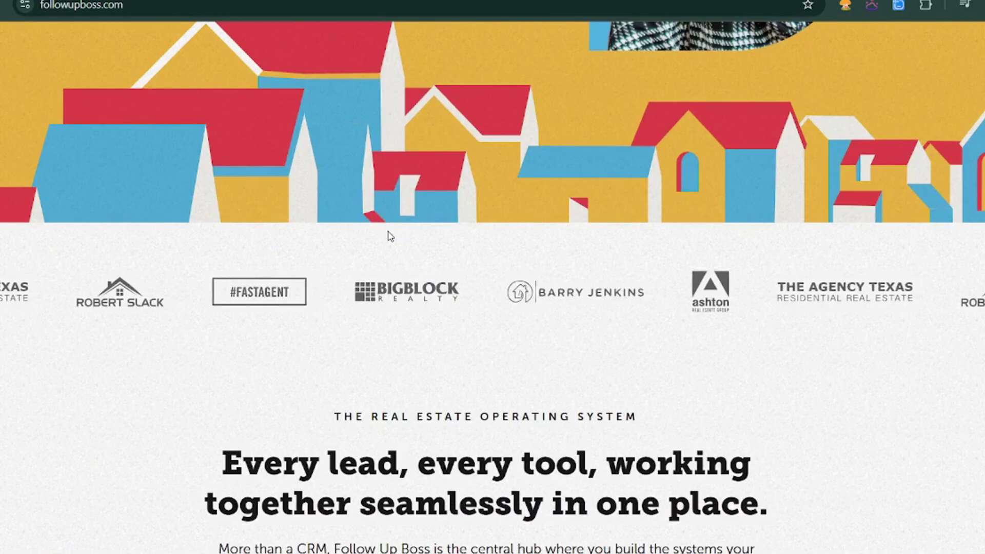
- Scroll further down through the Integrations cards
scroll(388, 226, down, 4)
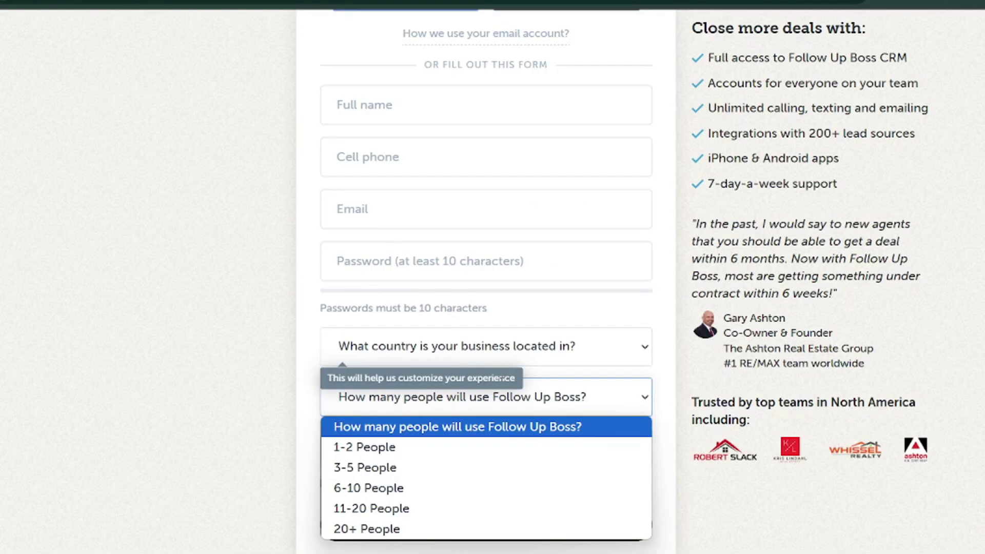
- Open and close the Select industry dropdown without choosing, then submit the empty signup form
click(569, 408)
click(497, 448)
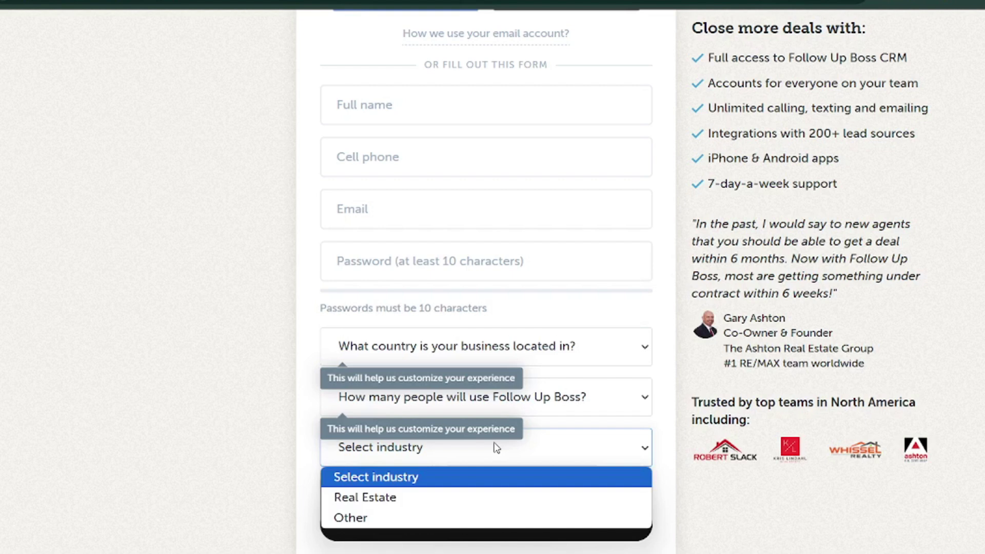
click(497, 448)
click(322, 486)
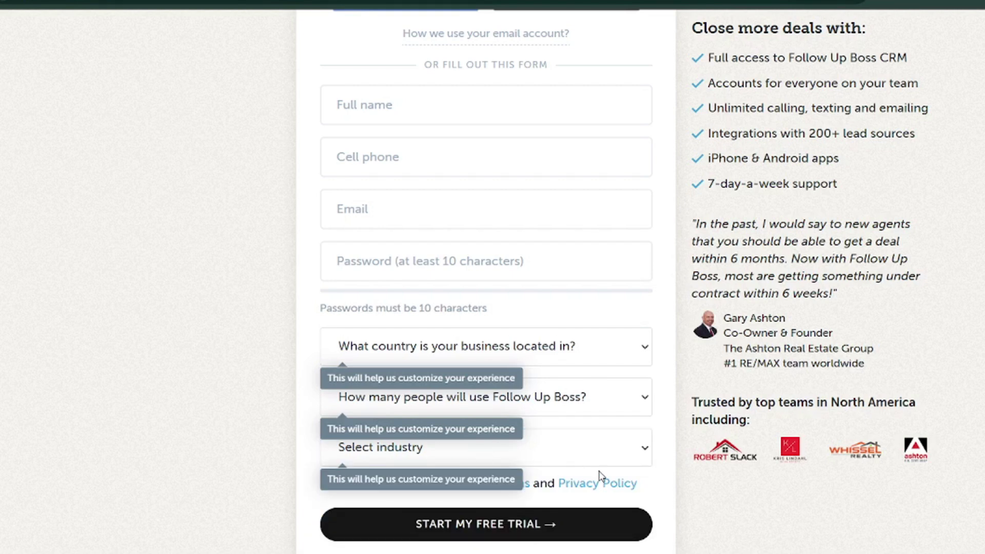
click(531, 534)
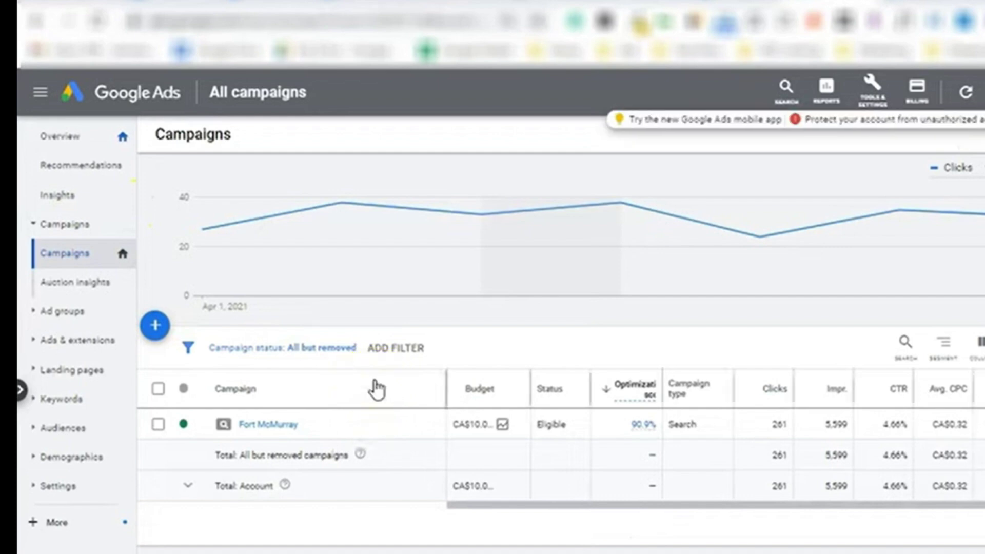
- Inspect the clicks chart on the Google Ads campaign overview
click(301, 270)
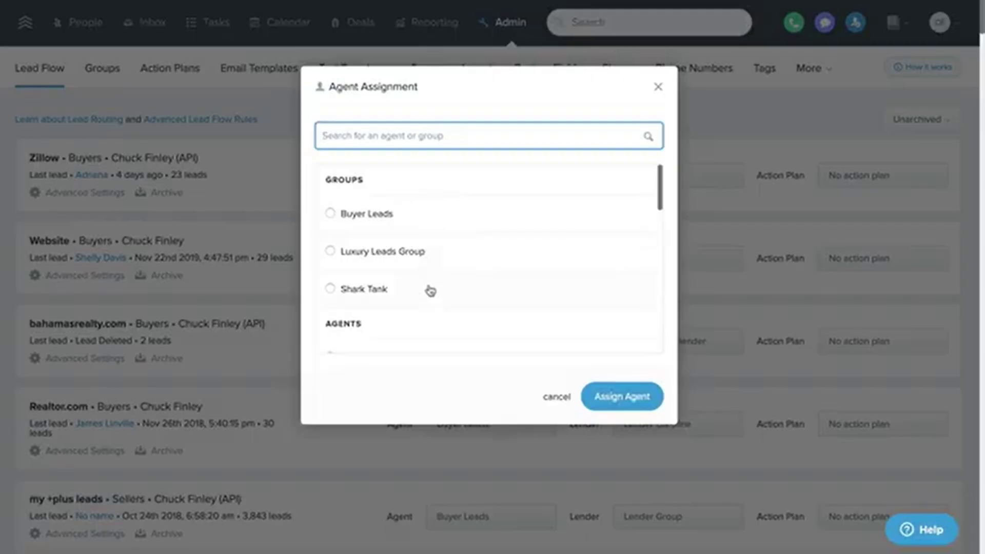
- Upload my-contacts.csv and map its first column to First Name
scroll(430, 290, down, 2)
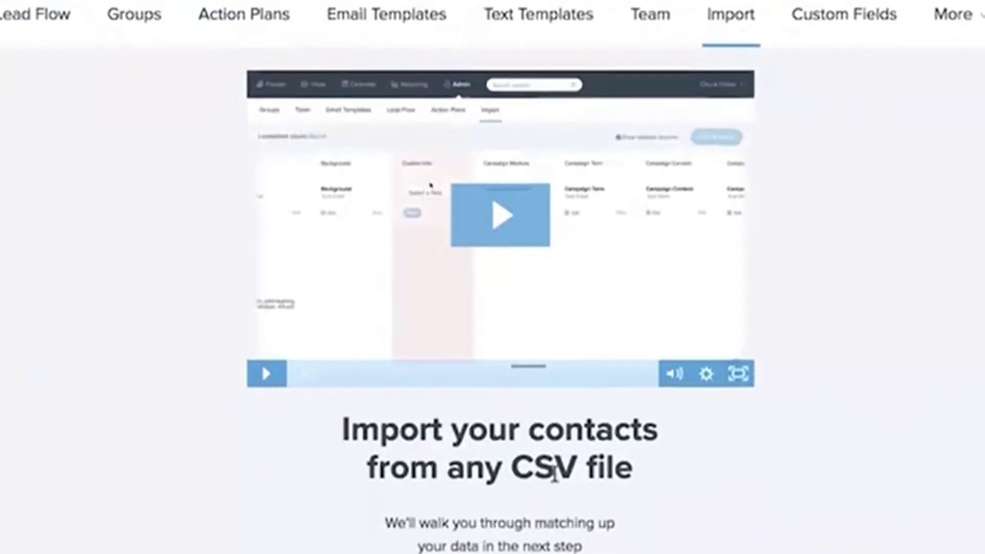
scroll(519, 402, down, 2)
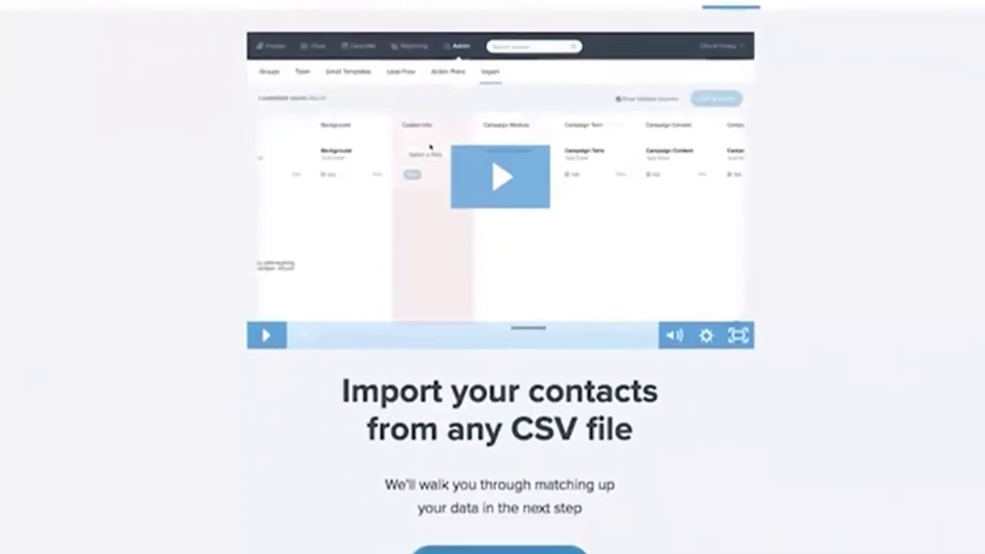
click(531, 530)
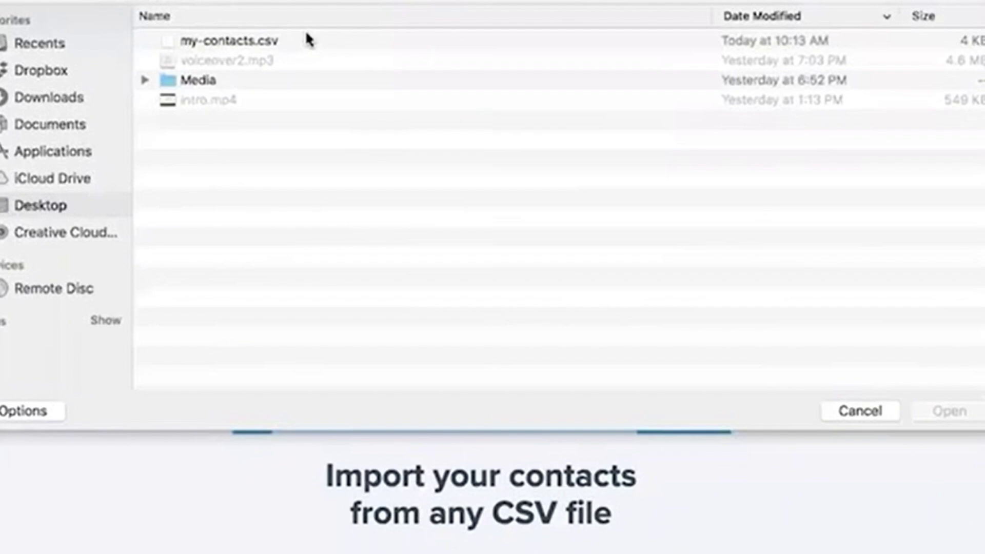
click(307, 40)
double_click(307, 39)
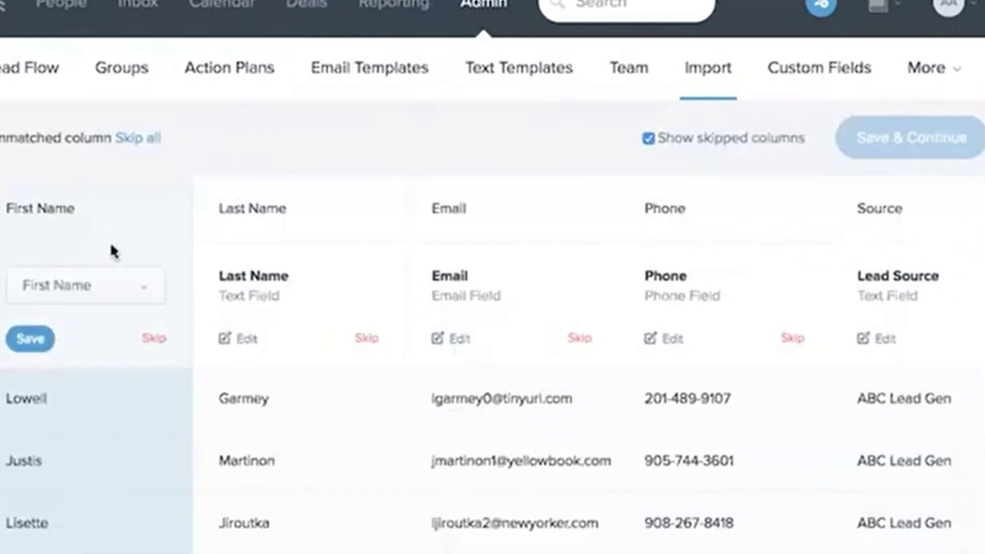
click(121, 279)
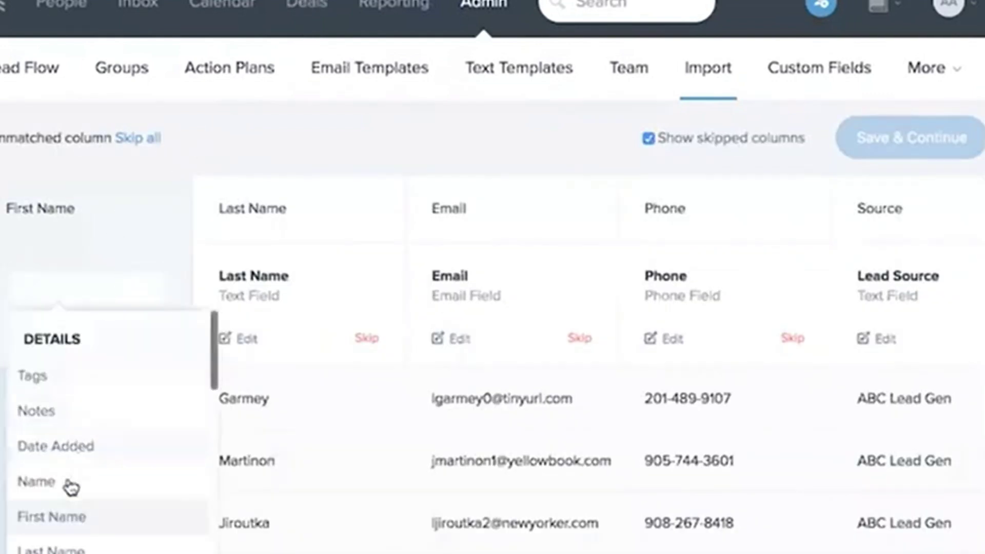
click(70, 518)
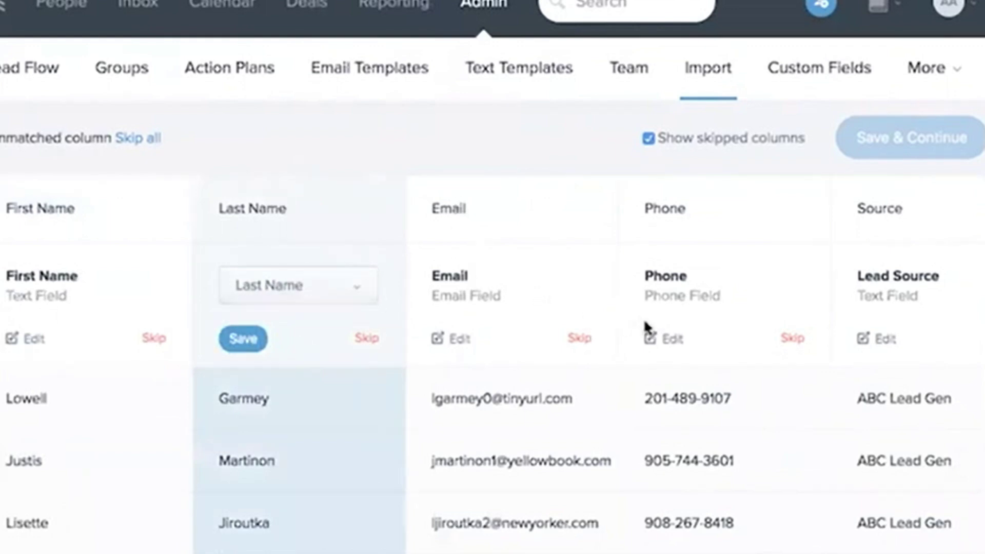
scroll(645, 329, right, 8)
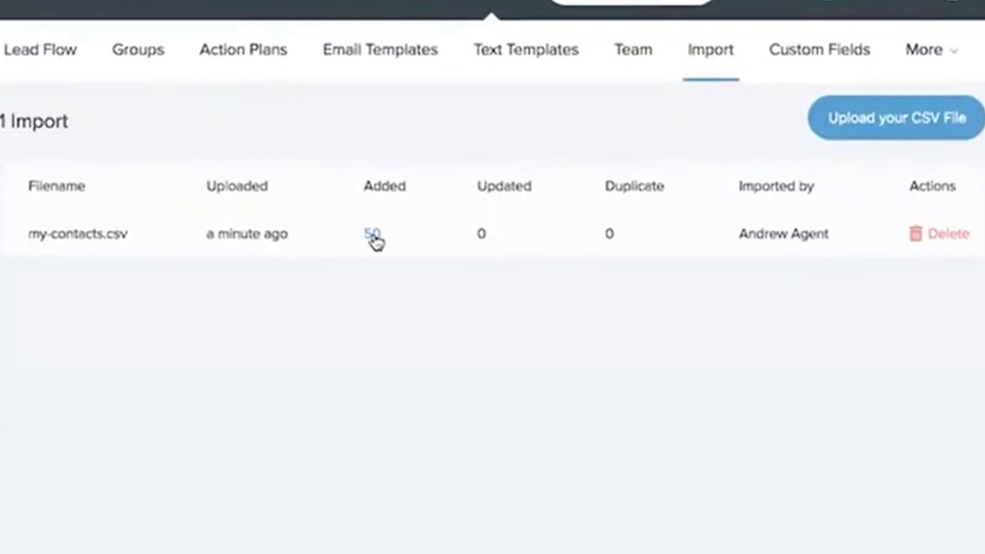
- View the 50 contacts added, then delete the my-contacts.csv import
click(372, 235)
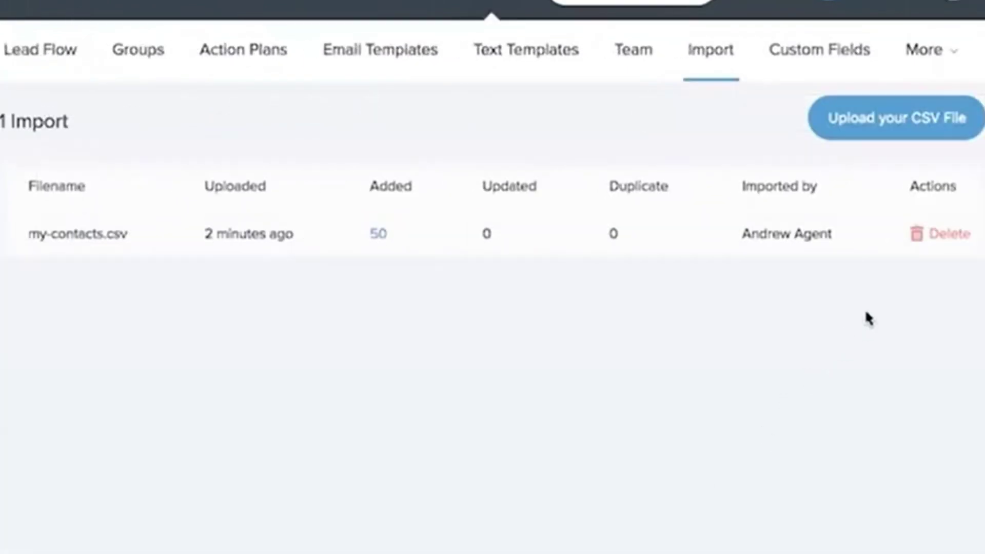
click(939, 234)
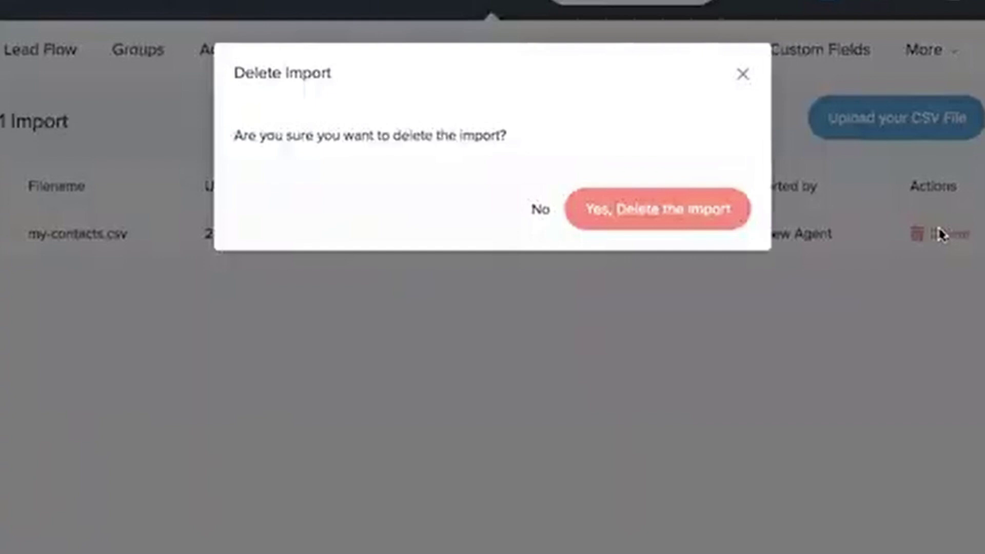
click(712, 214)
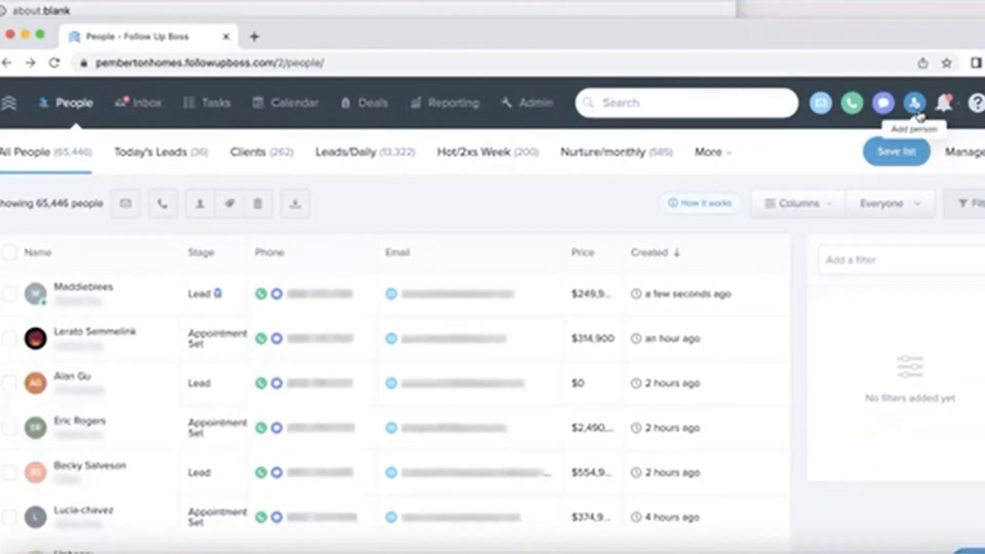
- Start adding a new person from the top-bar icon
click(914, 104)
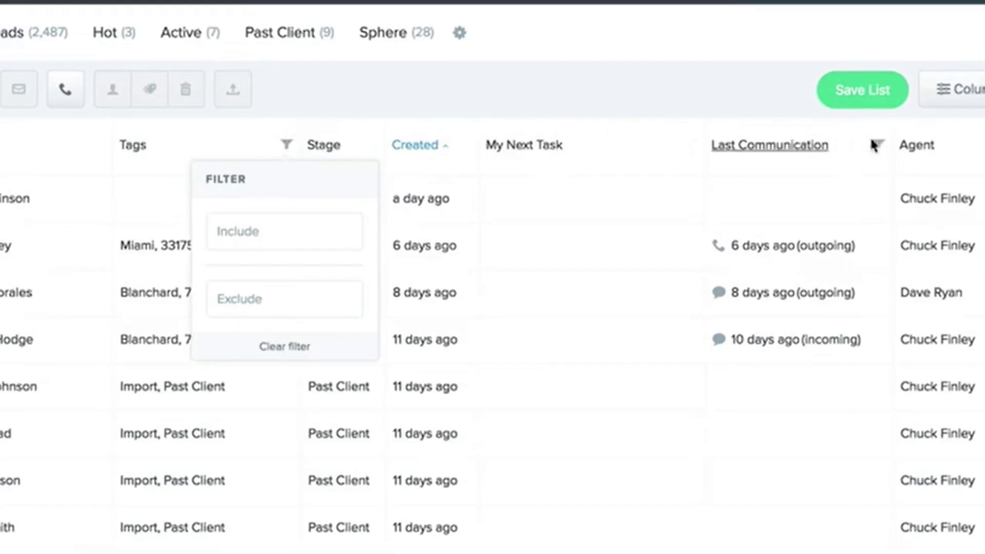
- Add the Referred by custom field as a column in the people list
click(875, 145)
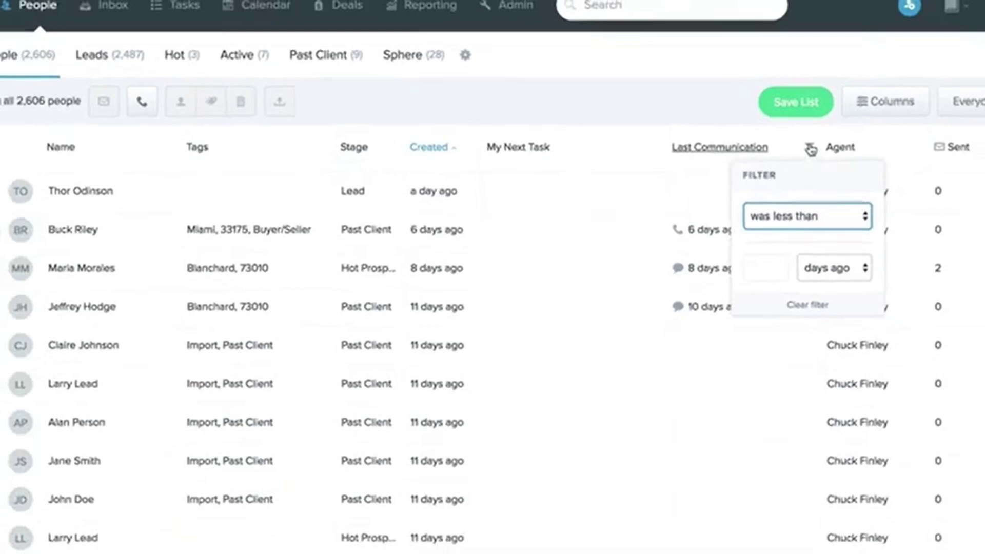
click(880, 102)
click(676, 311)
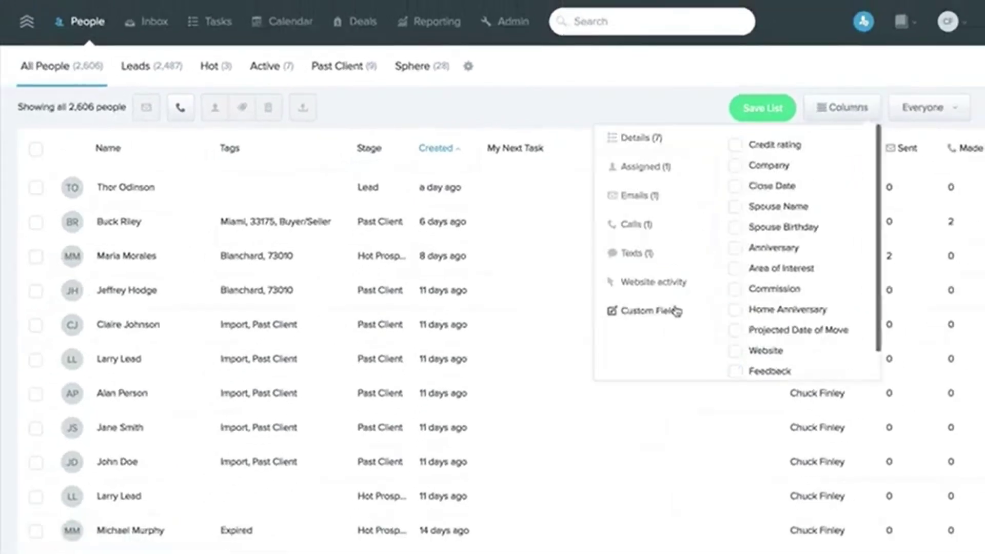
scroll(811, 266, down, 1)
click(741, 362)
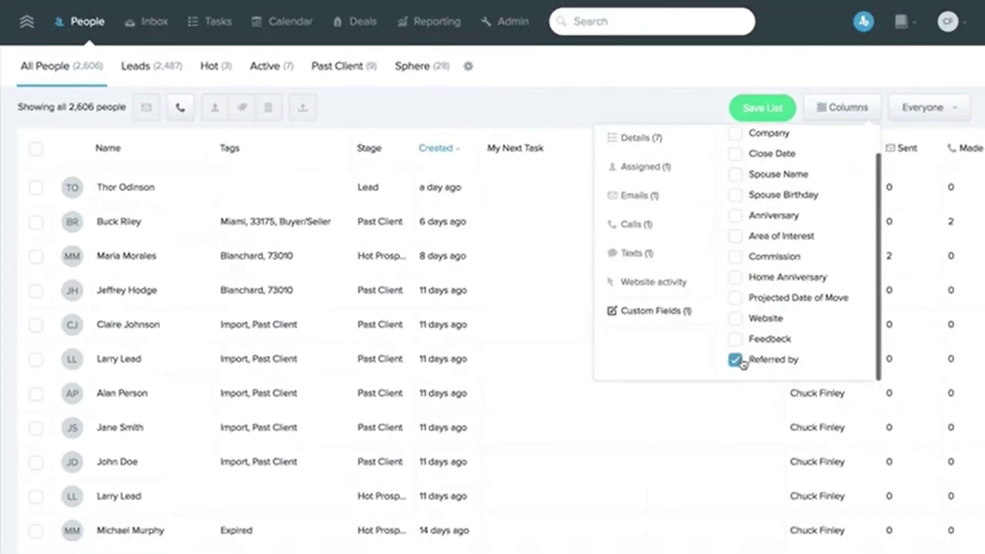
click(686, 114)
scroll(682, 249, right, 5)
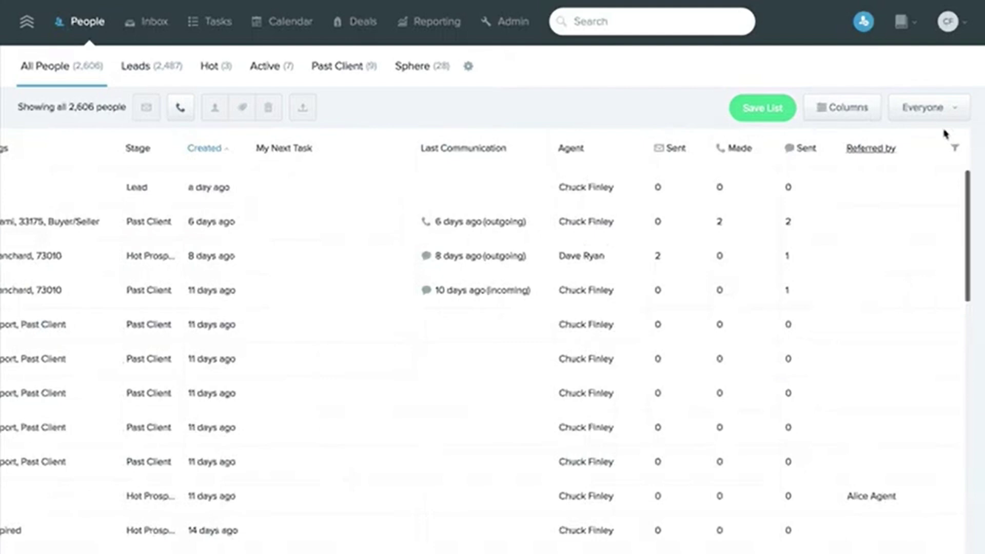
- Filter the Stage column to show only Lead-stage people
click(955, 152)
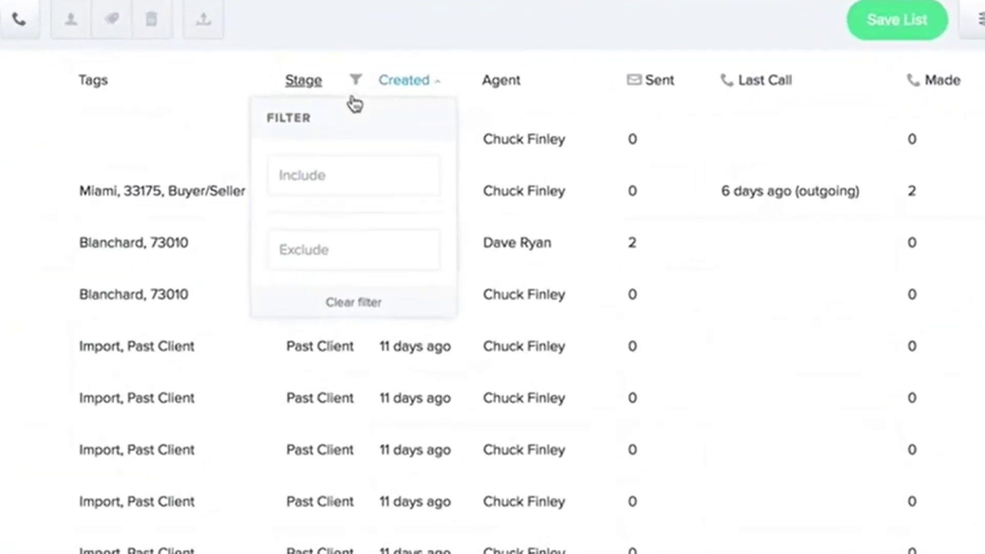
click(333, 176)
click(317, 218)
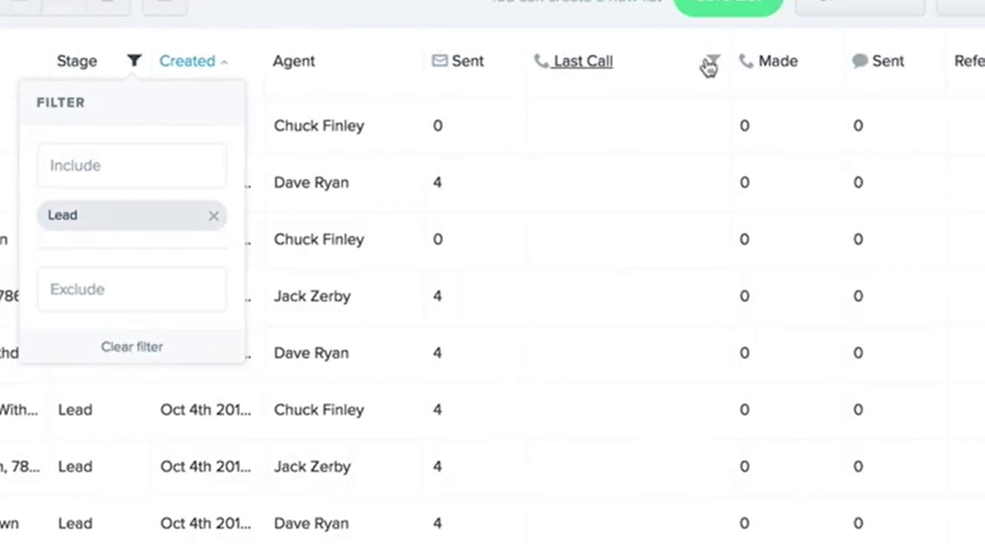
- Filter to people whose last call was more than 2 days ago
click(710, 66)
click(687, 161)
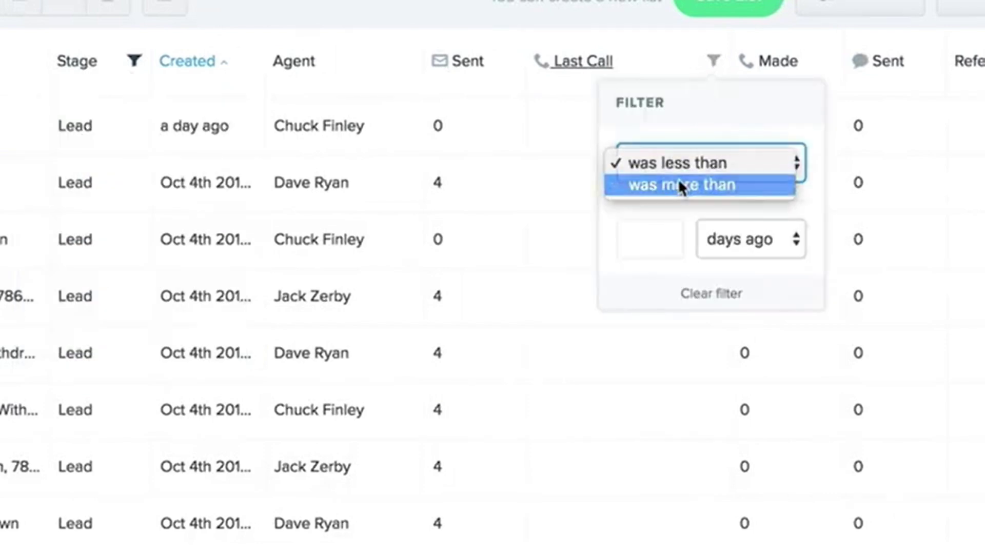
click(679, 184)
click(660, 233)
text(2)
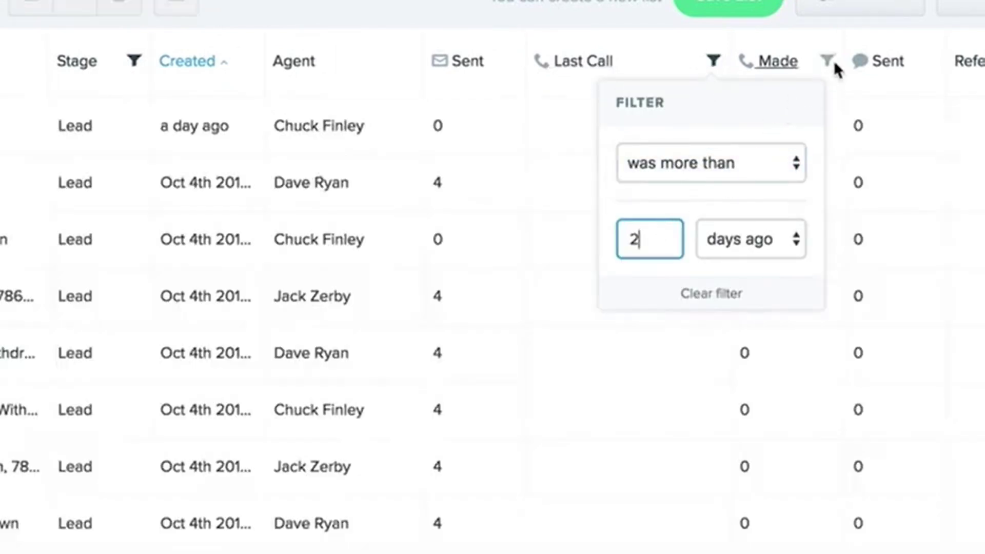
click(829, 64)
- Add a filter for calls made is less than 6
click(829, 67)
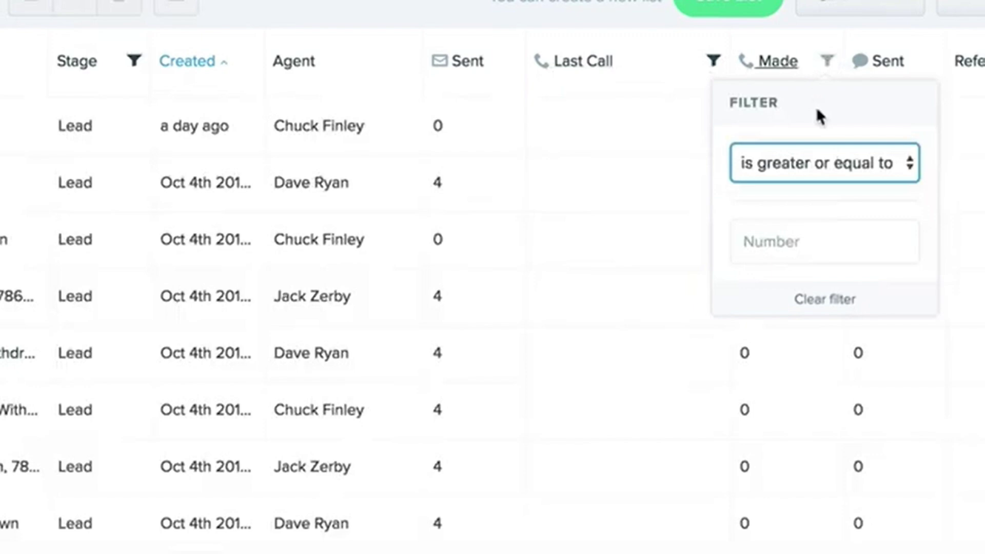
click(808, 160)
click(805, 184)
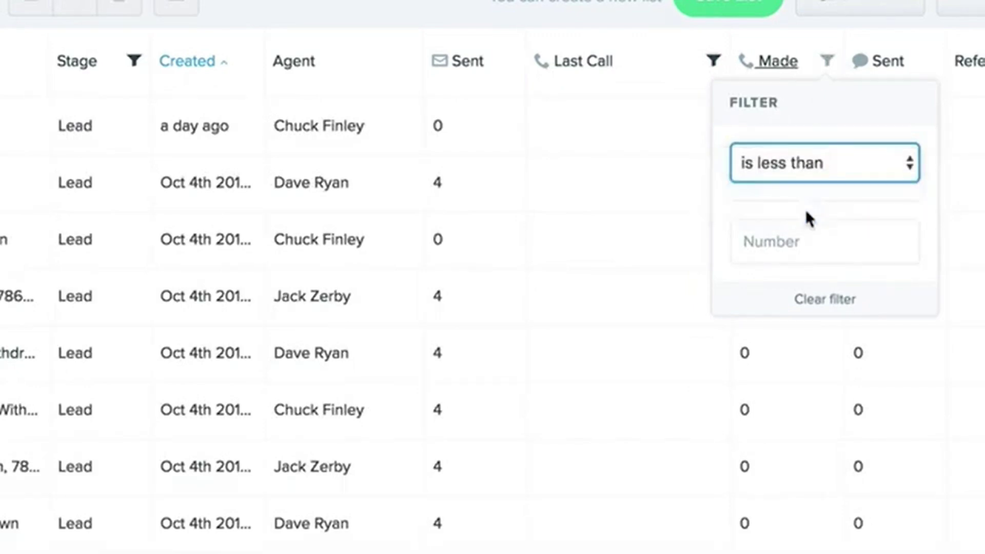
click(797, 240)
text(6)
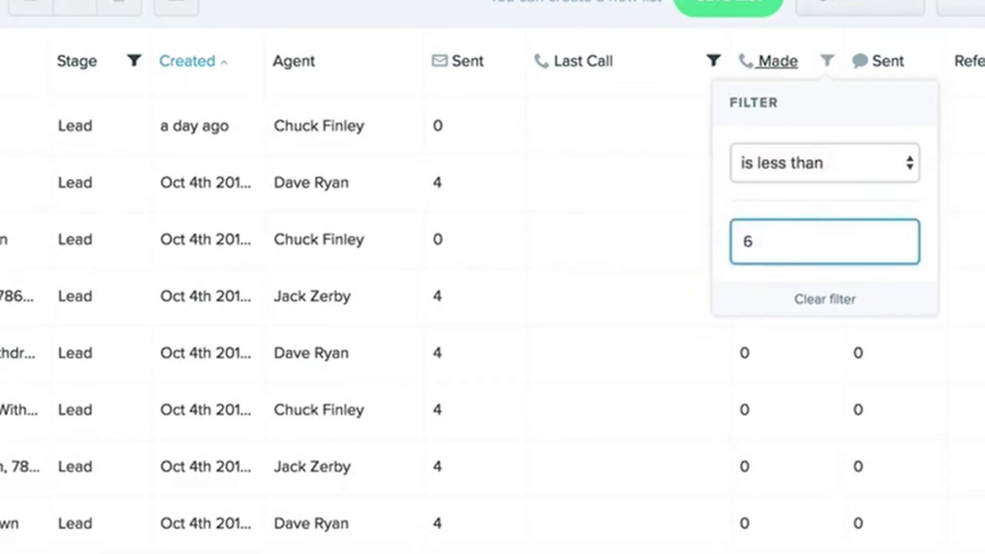
- Save the filtered people as a new list named 'Ca'
click(742, 6)
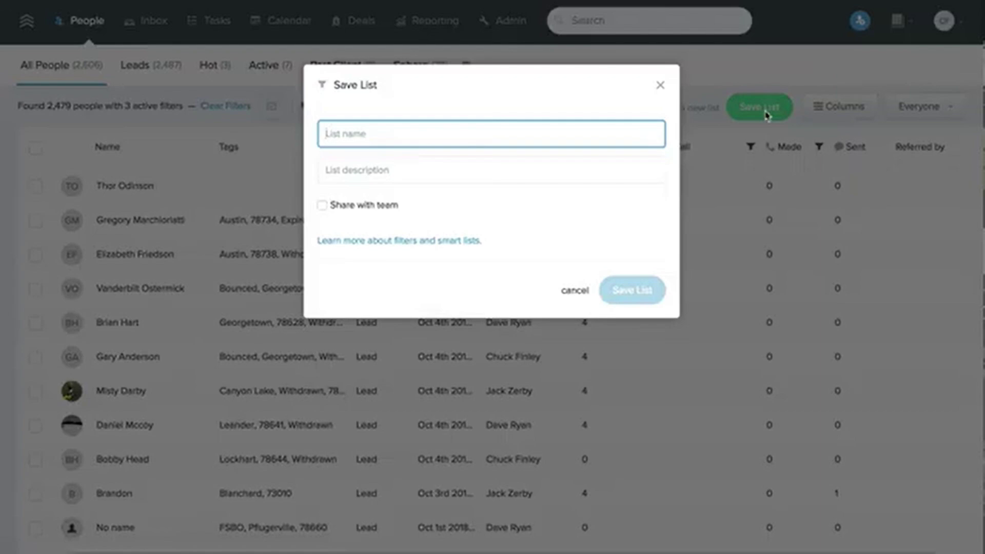
text(Call)
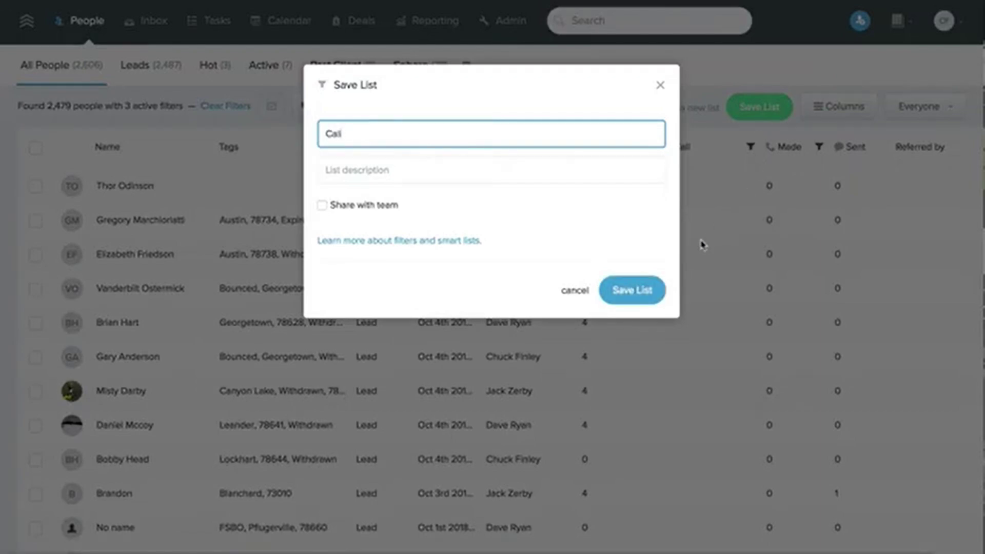
click(636, 289)
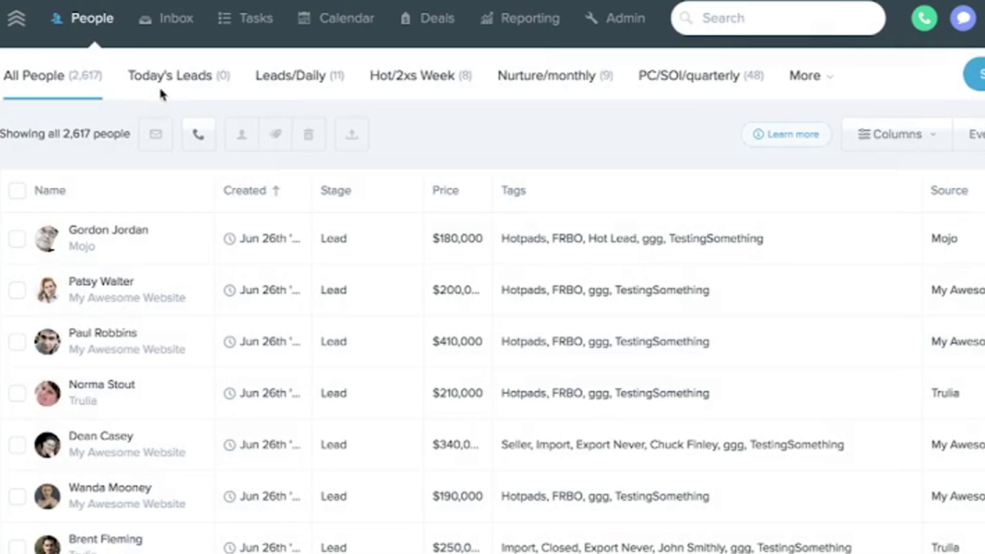
- Set the last action-plan step to add a new 'unresponsive' tag, then search texts for 514
click(802, 78)
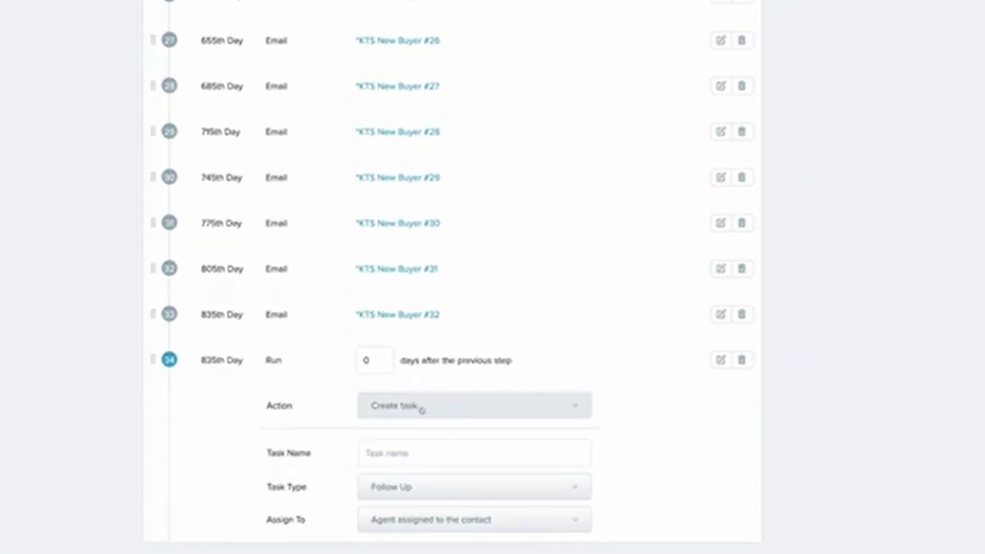
click(422, 410)
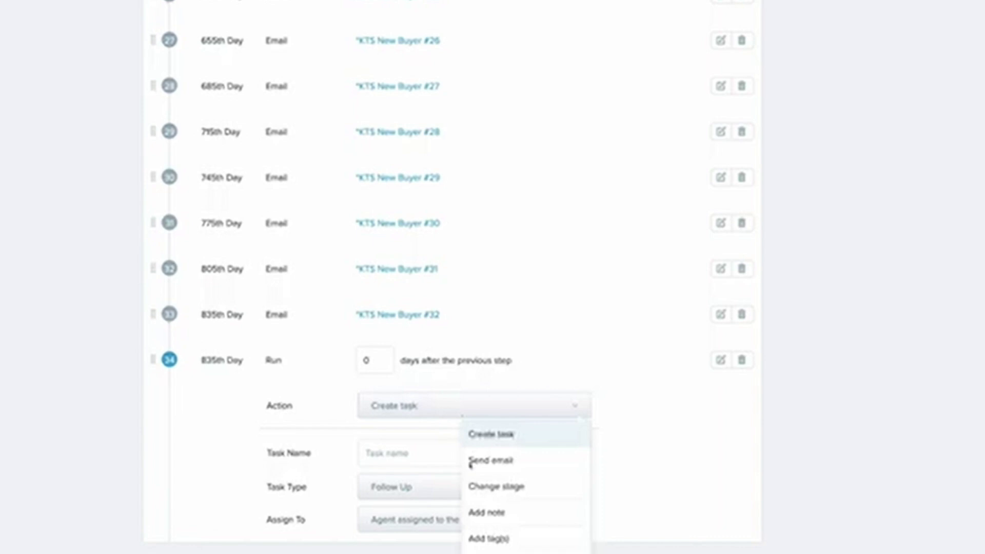
click(520, 535)
click(368, 518)
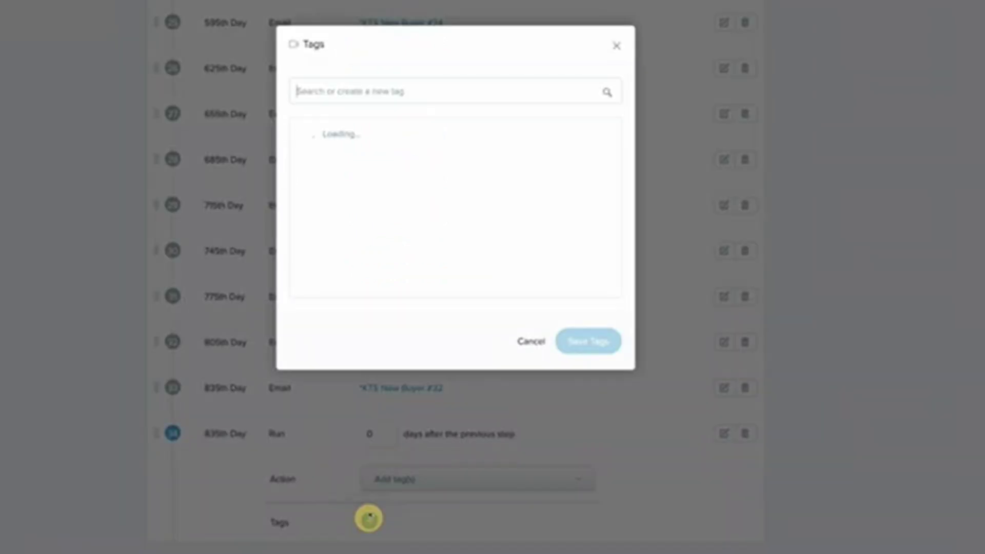
text(unred)
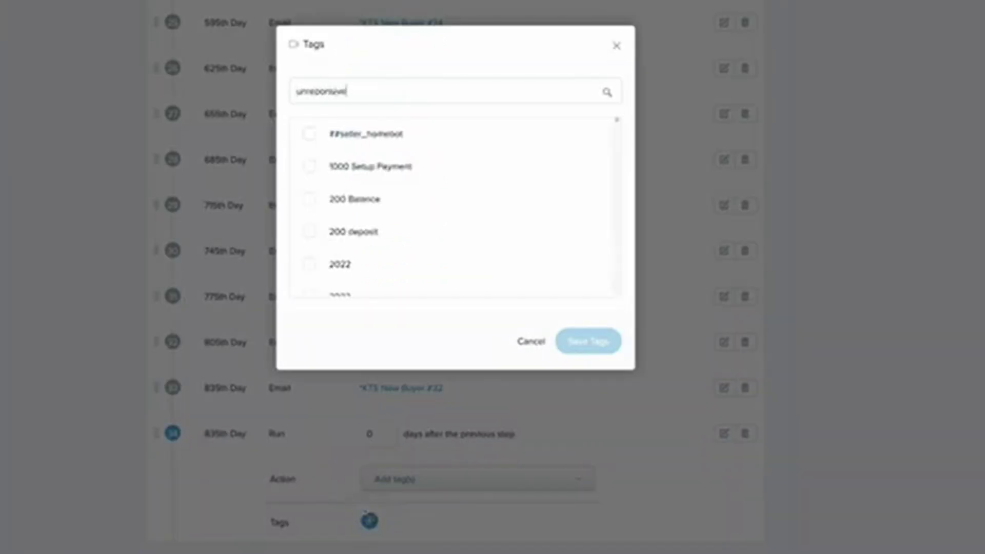
text(ponsive)
click(418, 133)
click(588, 341)
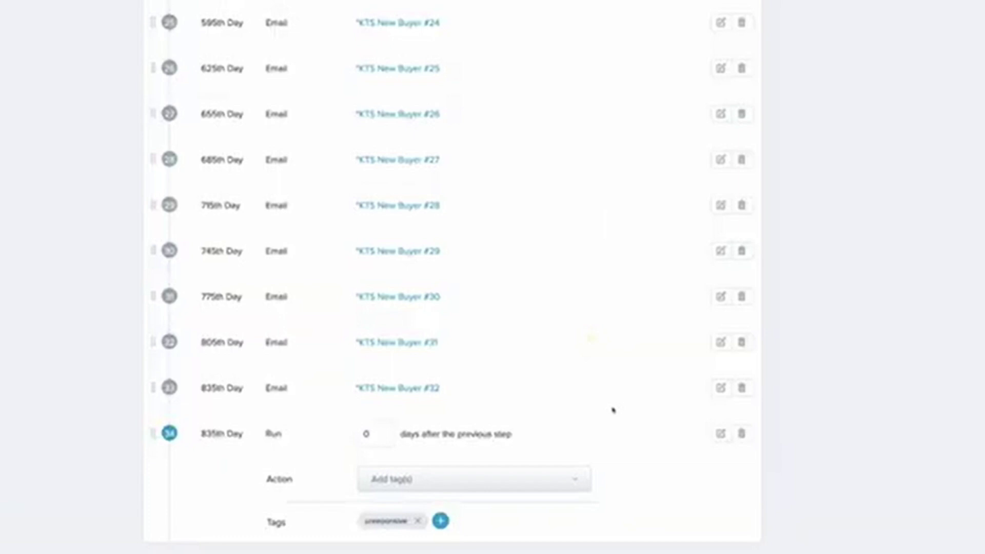
scroll(611, 411, up, 20)
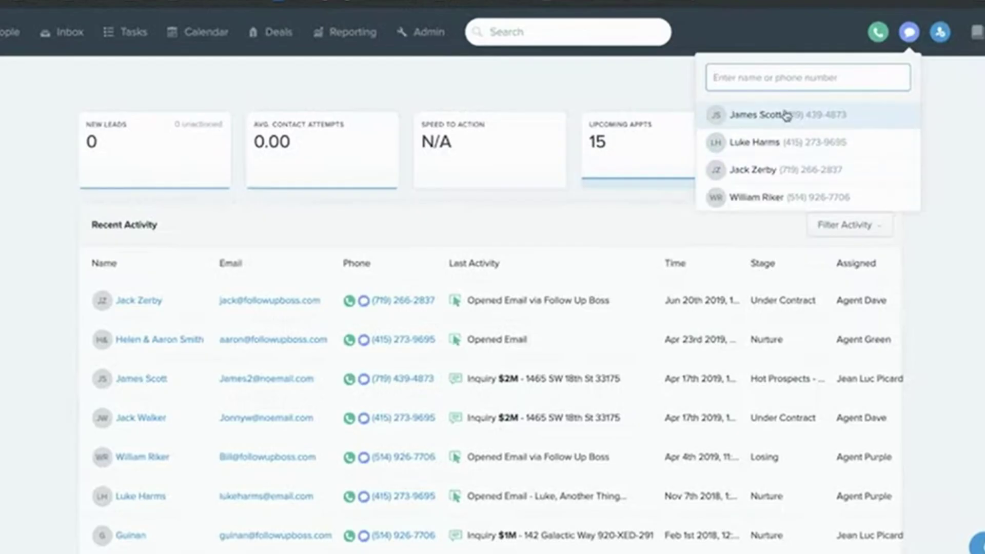
text(514)
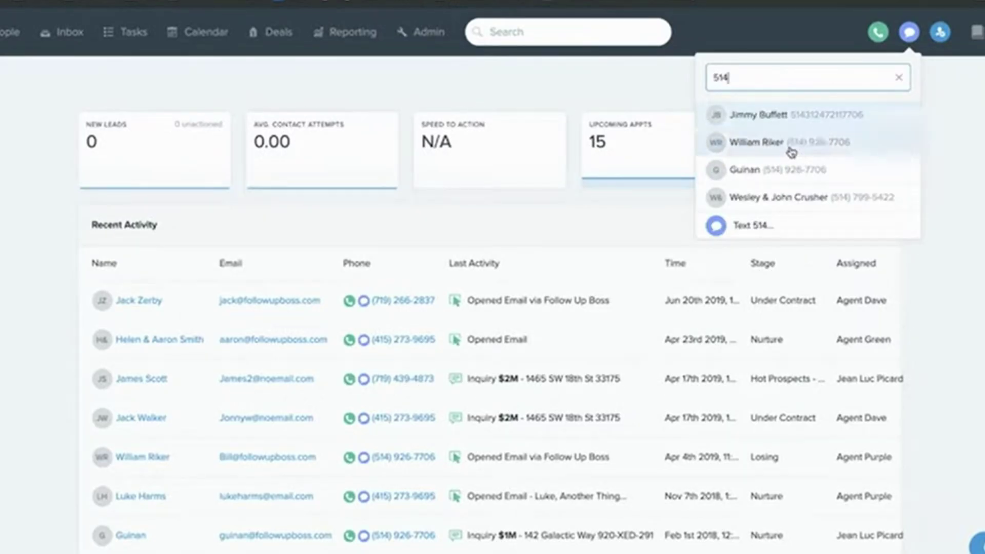
- Find a contact by number and call them, then enter a phone number in quick-call search
click(899, 82)
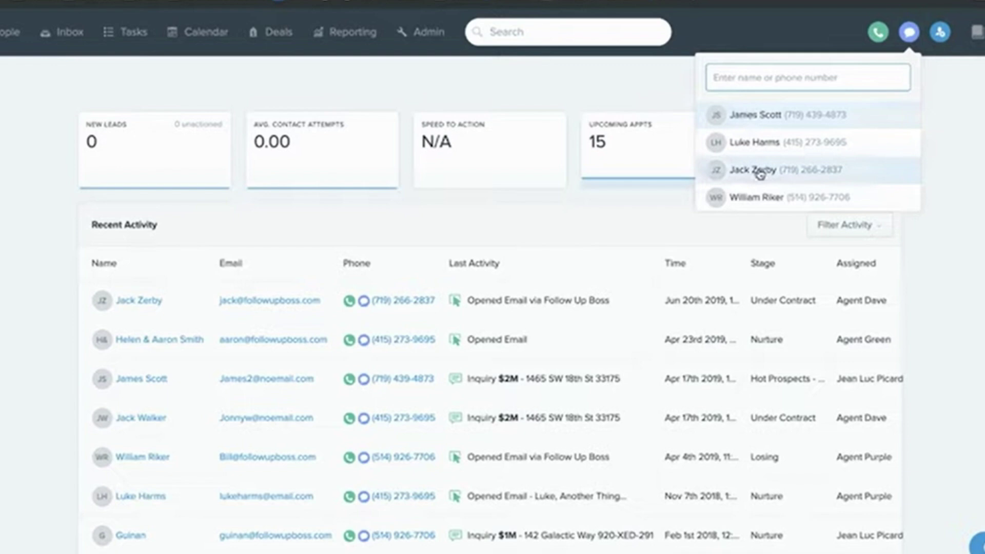
click(760, 175)
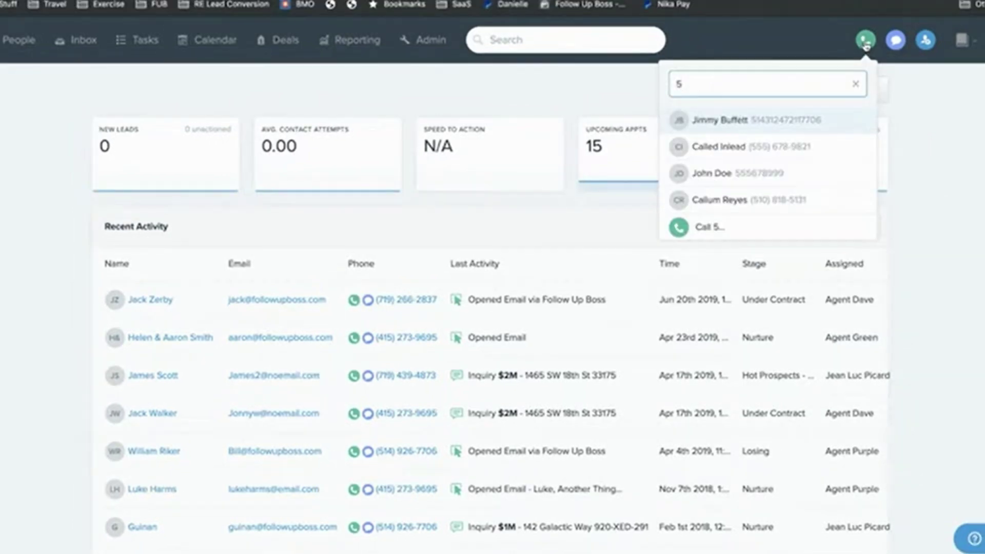
text(14)
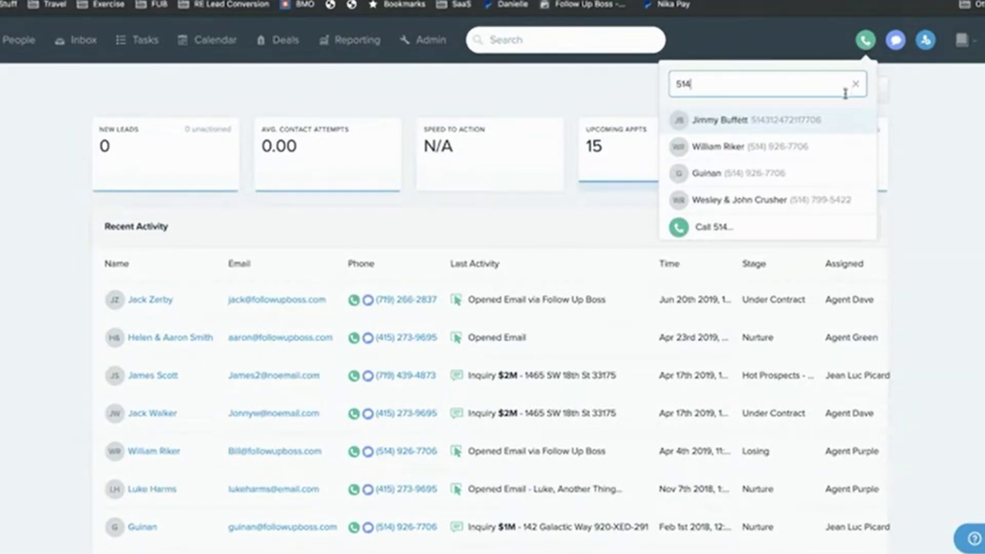
click(804, 149)
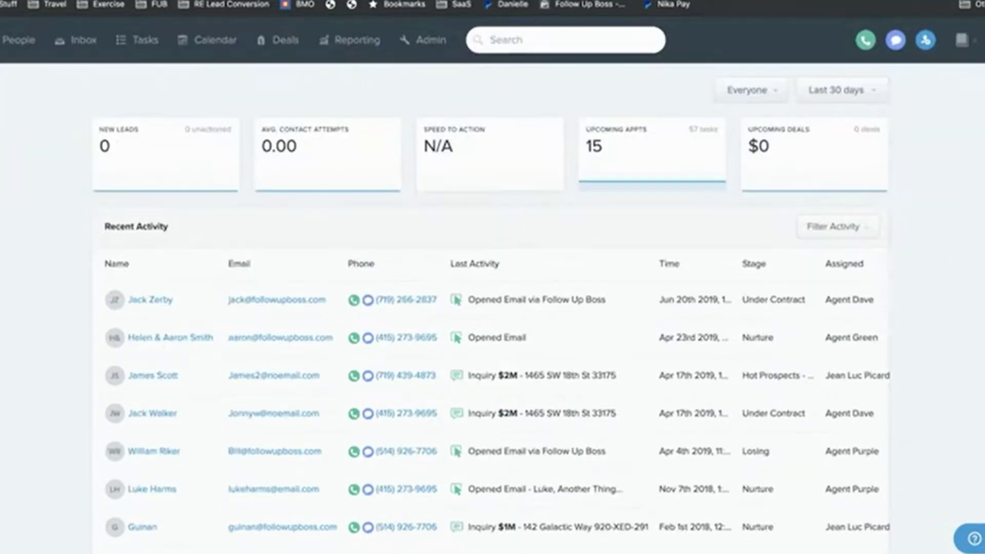
click(865, 40)
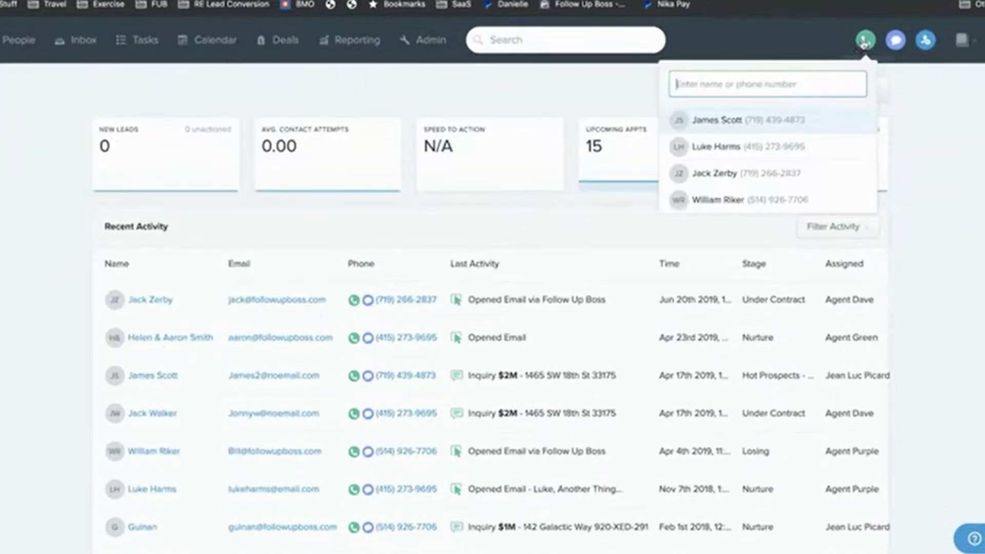
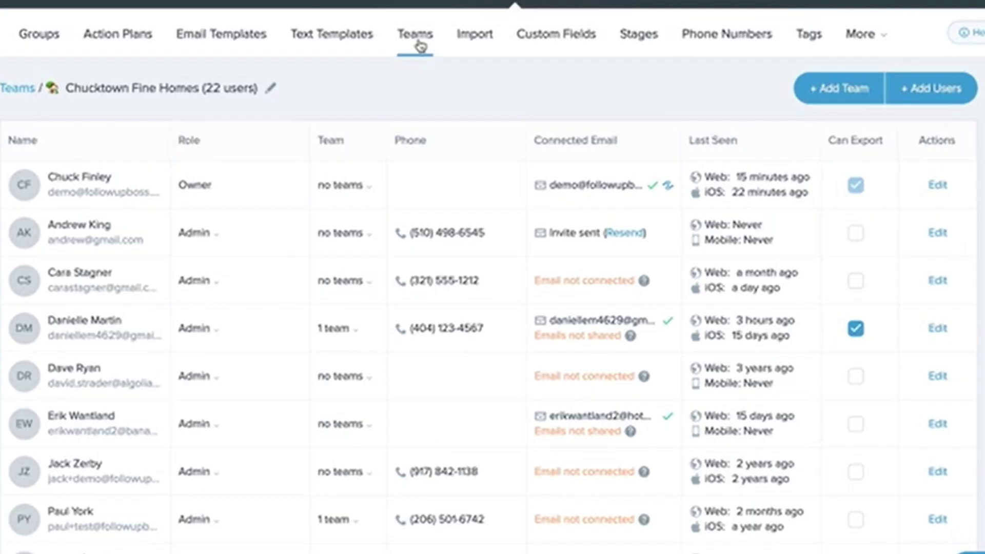
- Dismiss Add Users, edit the second team member, and view the Admin/Agent role options
click(914, 90)
click(784, 55)
click(933, 235)
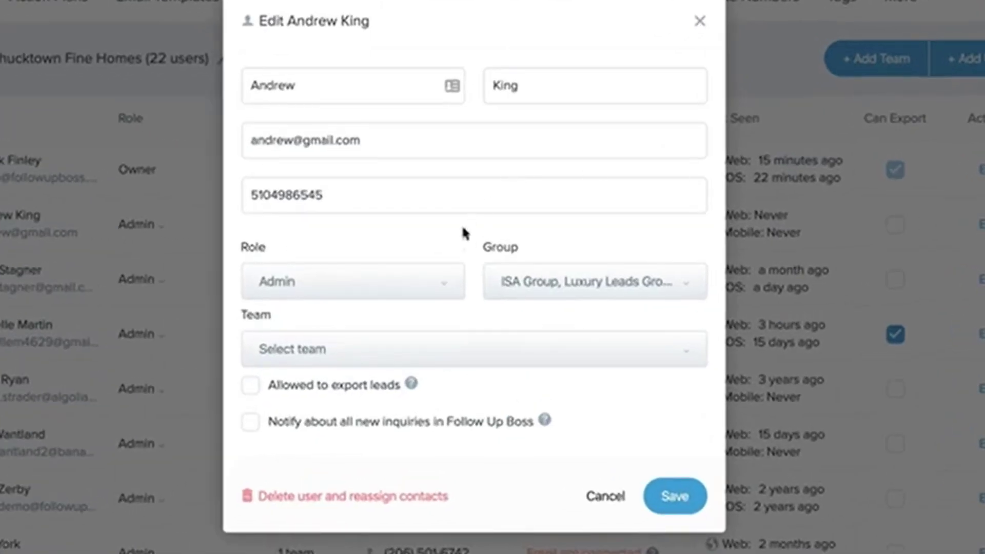
click(444, 282)
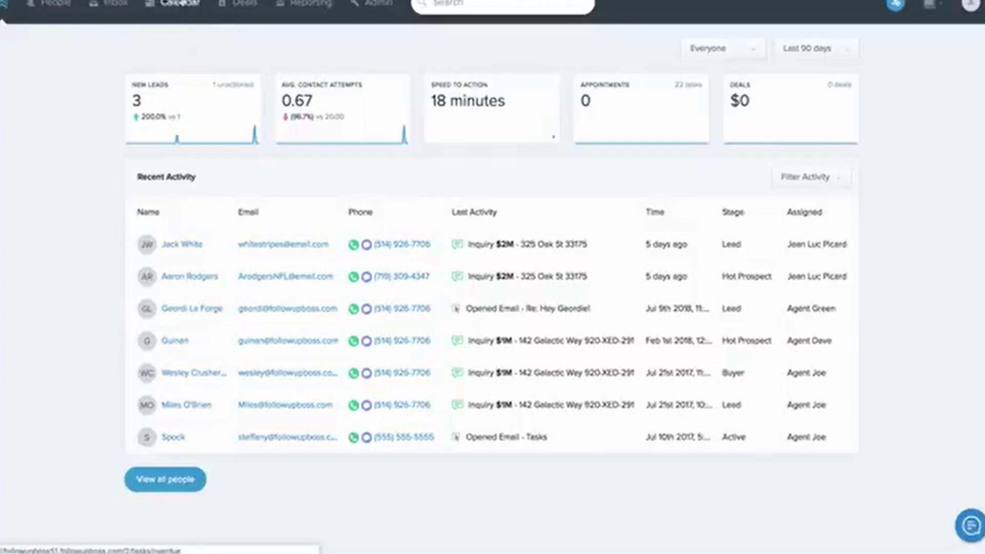
- Browse the overdue, today's and future task lists, then return to the tasks list
click(179, 3)
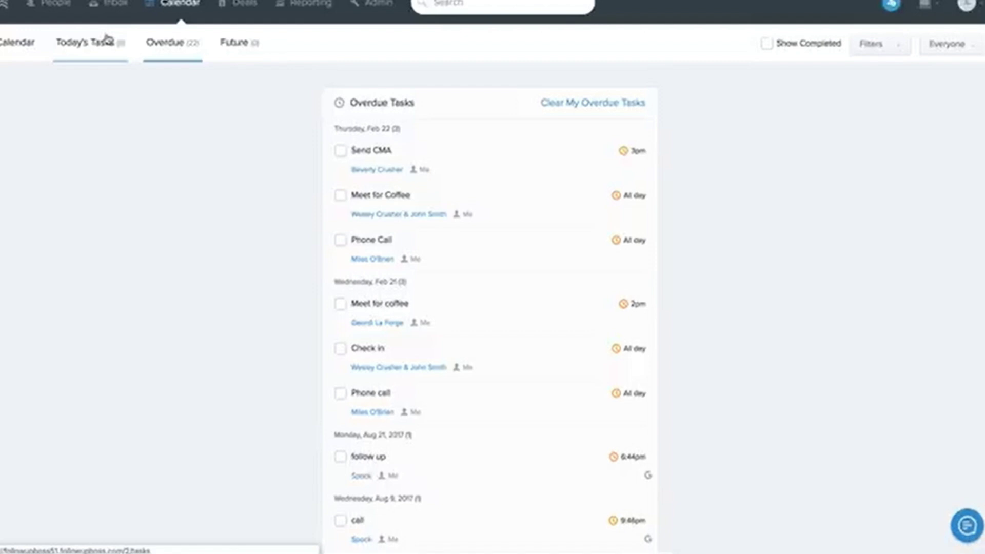
click(106, 38)
click(166, 41)
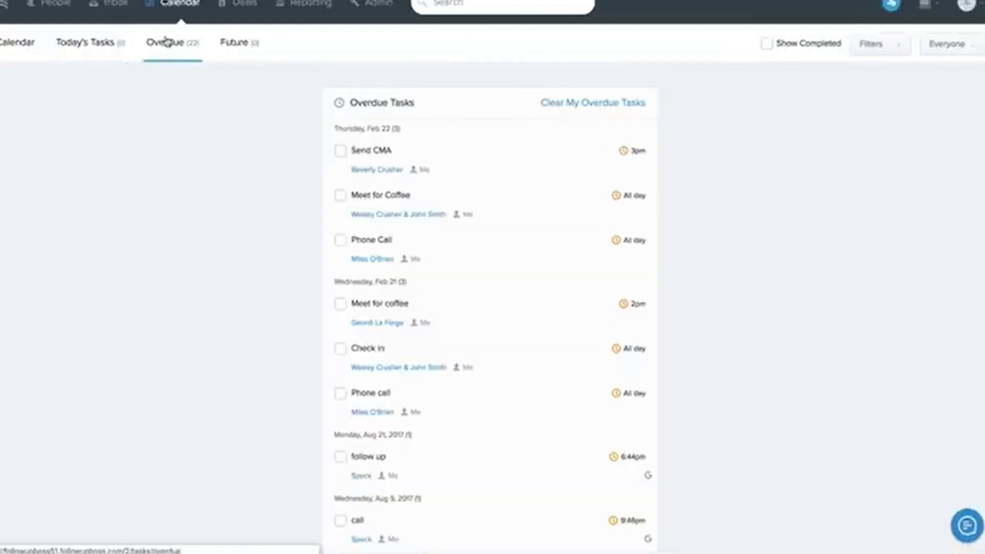
click(223, 43)
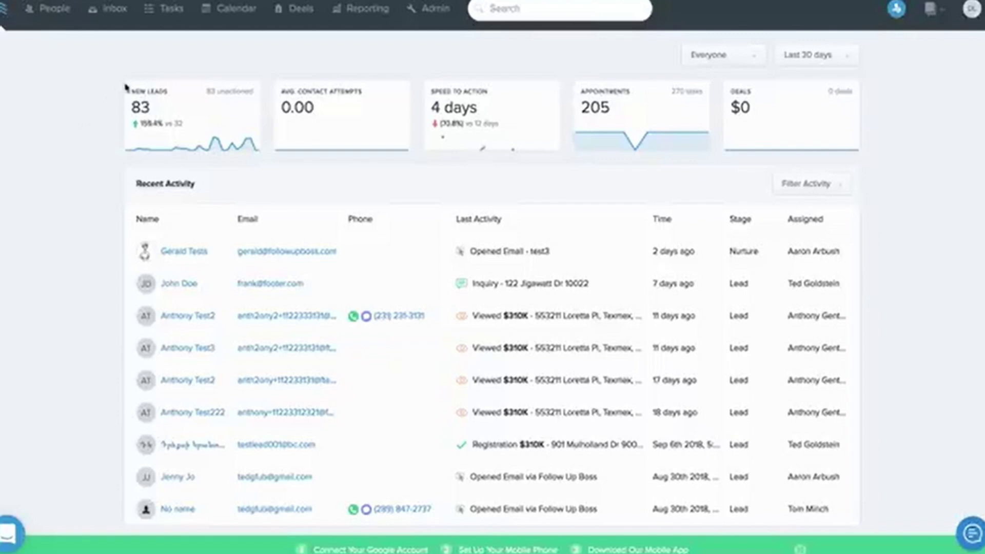
click(166, 10)
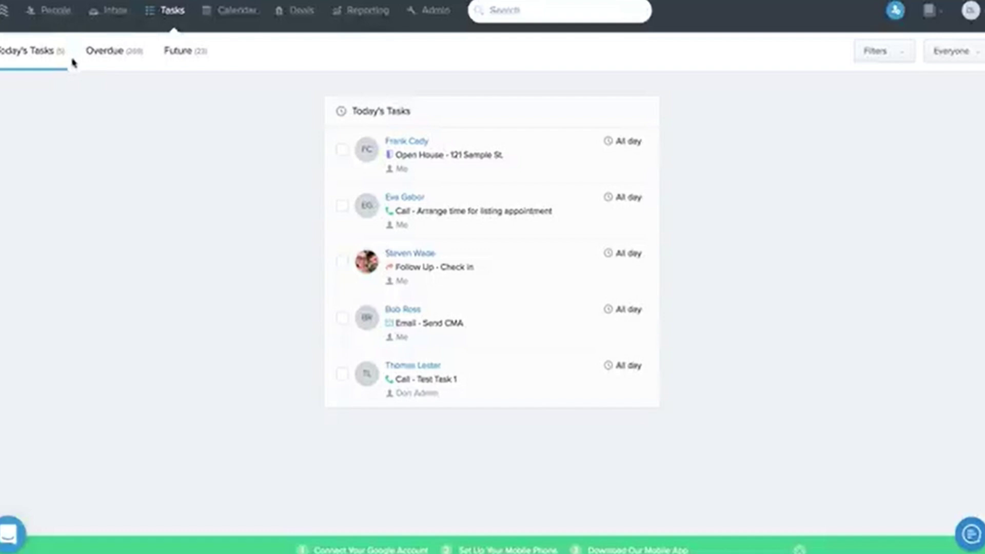
- Filter today's tasks to hide the Follow Up, Email and Showing task types
click(896, 54)
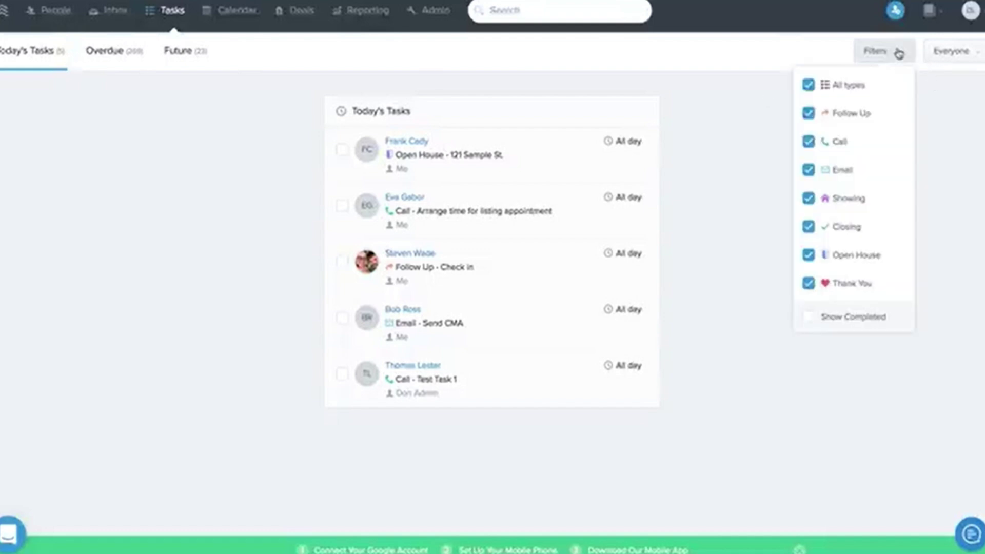
click(869, 121)
click(849, 168)
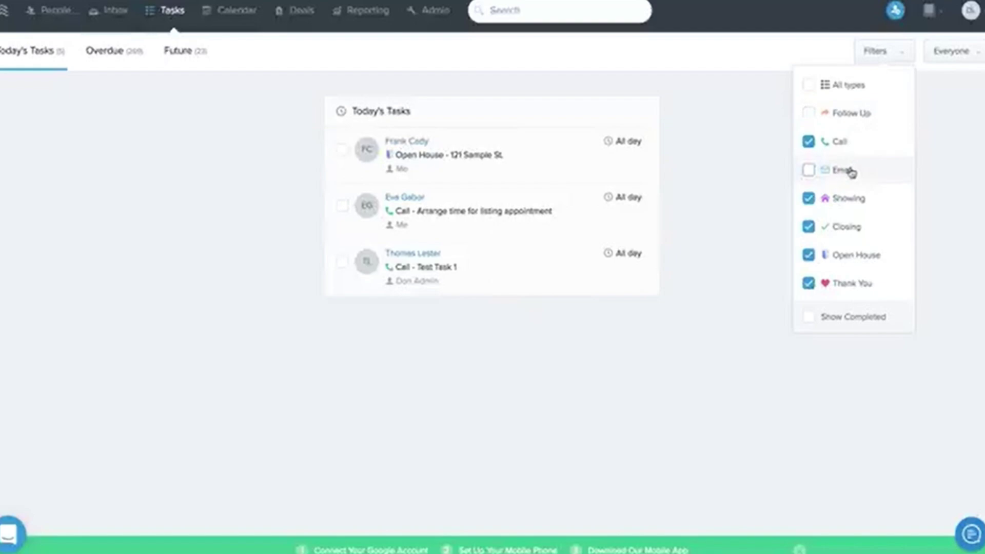
click(856, 200)
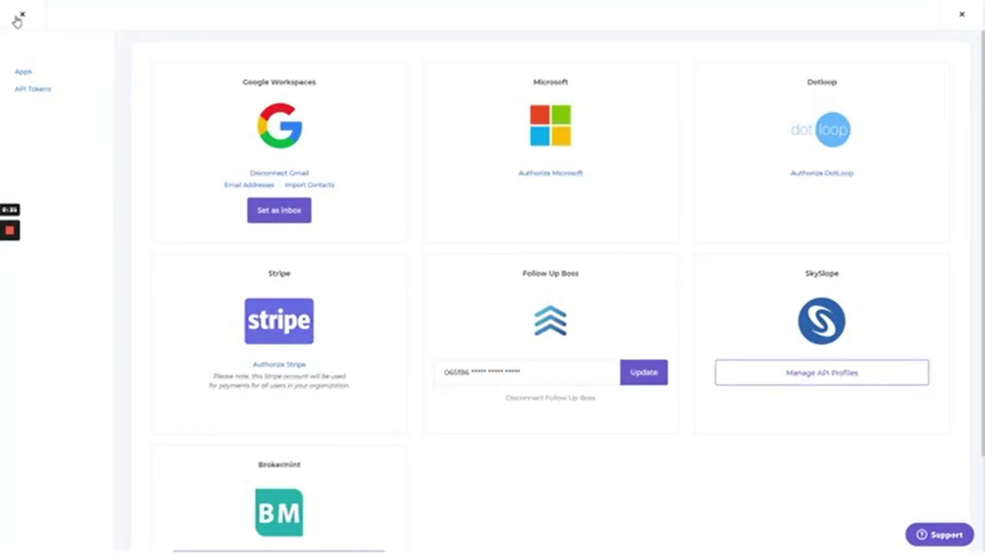
click(21, 16)
click(378, 86)
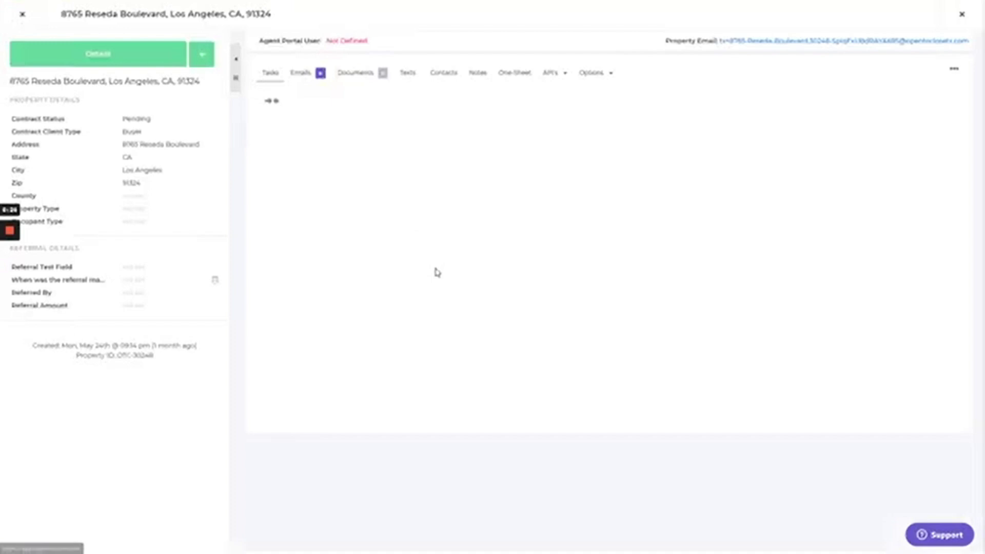
click(552, 73)
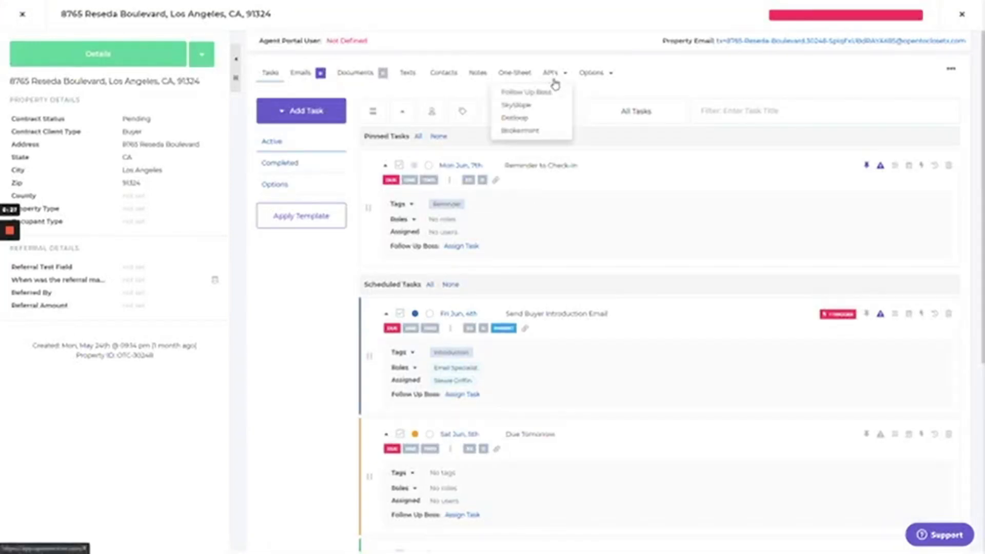
click(554, 93)
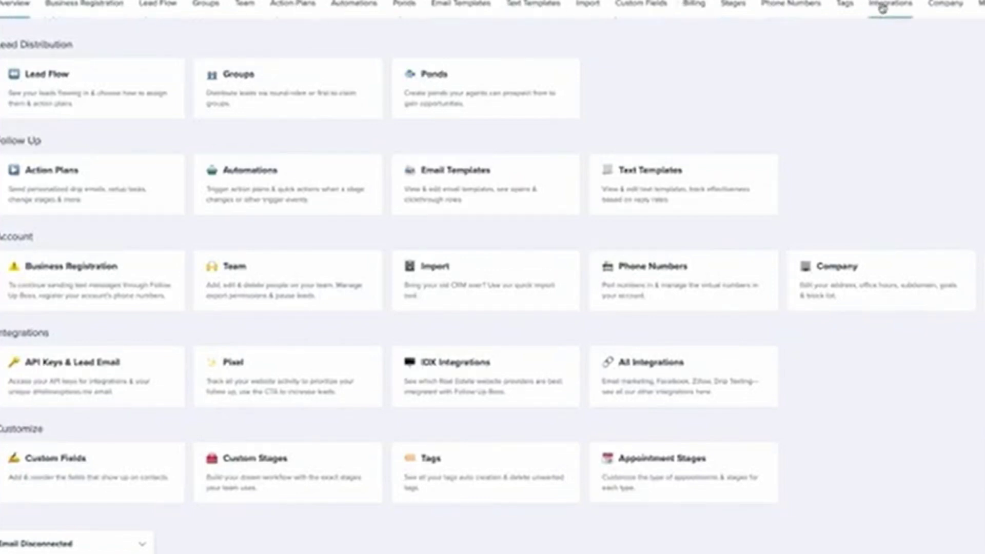
- Add a new automation in Automations and name it '*KTS Unresponsive'
click(353, 3)
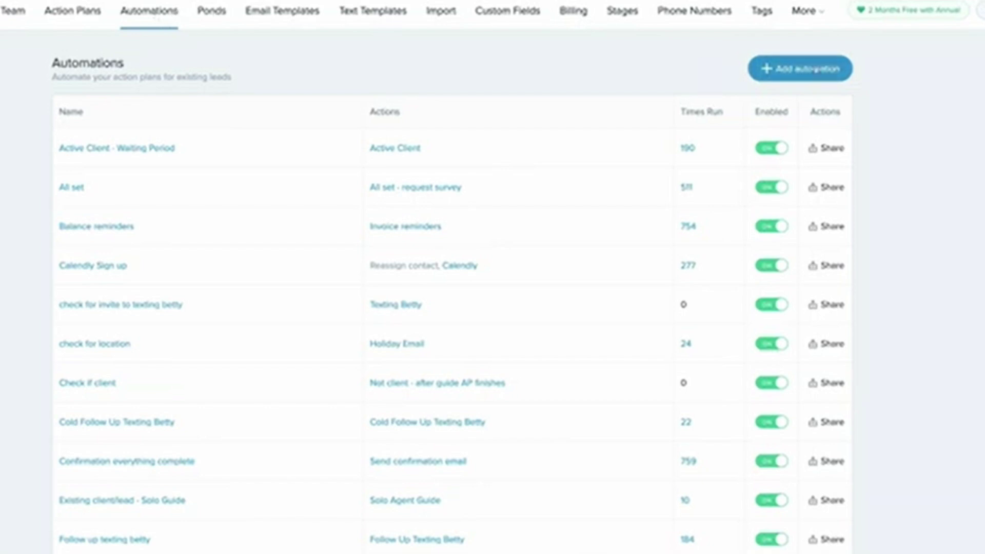
click(818, 70)
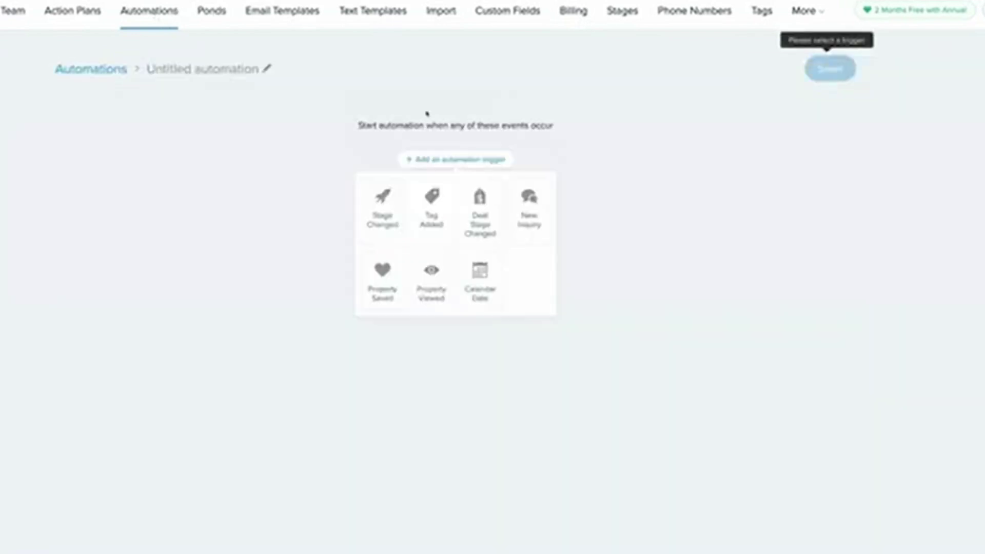
click(177, 70)
text(*KTS Unresponsive)
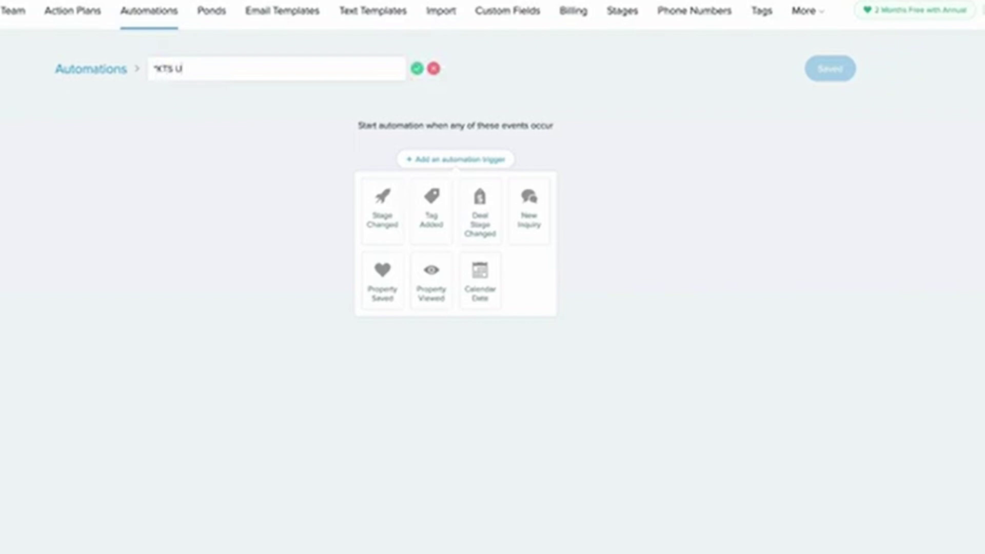
key(Return)
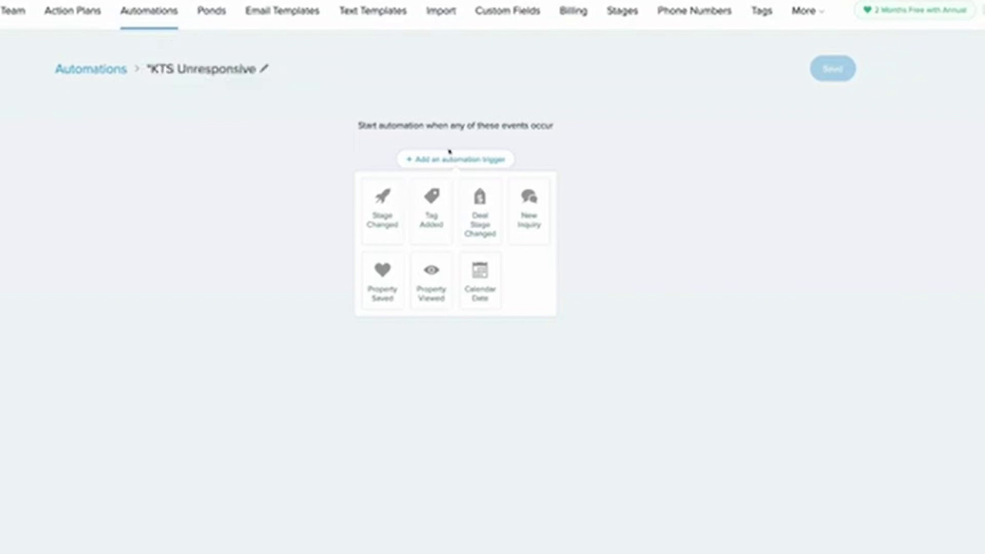
- Set the automation's trigger to Tag Added with the unresponsive tag
click(441, 241)
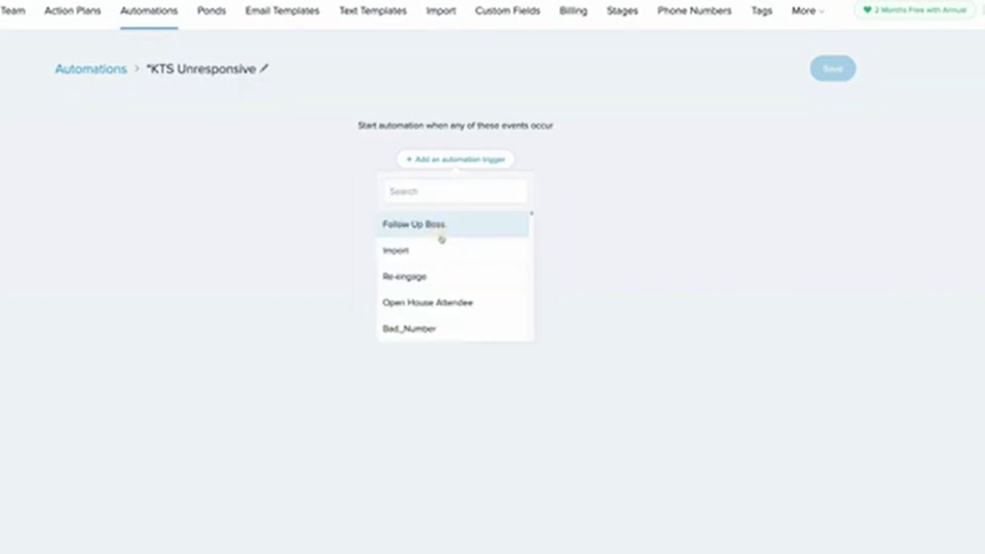
text(unreponsive)
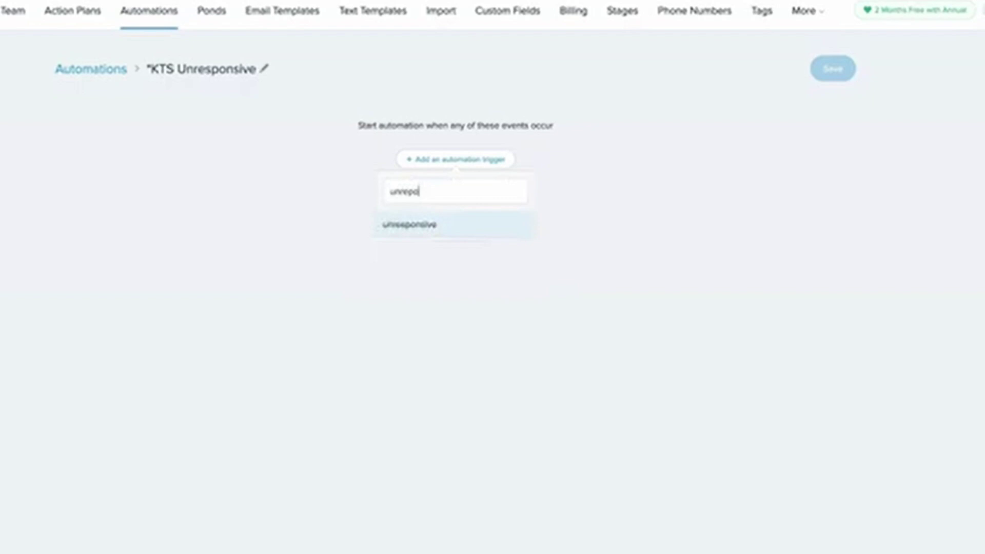
click(430, 226)
click(275, 178)
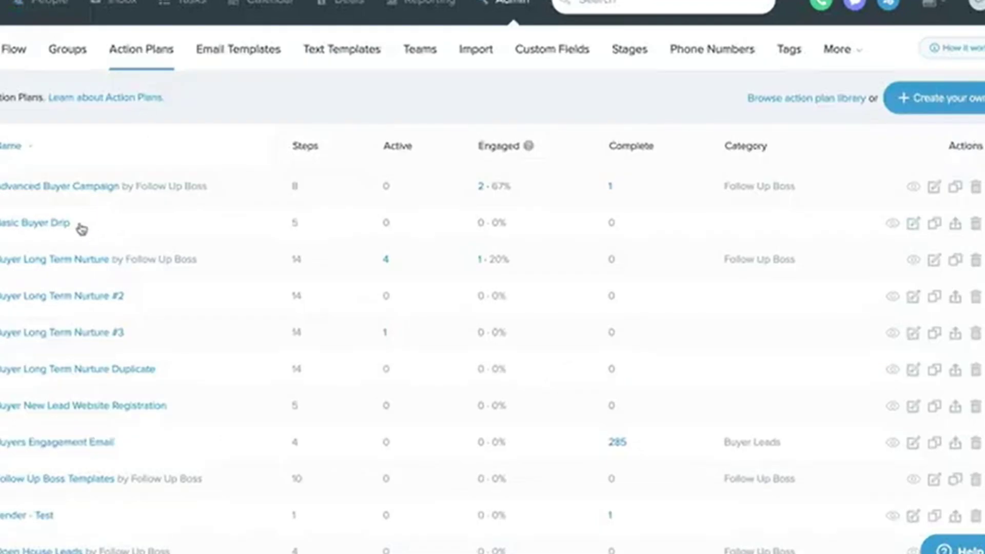
- Check which email templates the Basic Buyer Drip plan's first email step can send
click(50, 223)
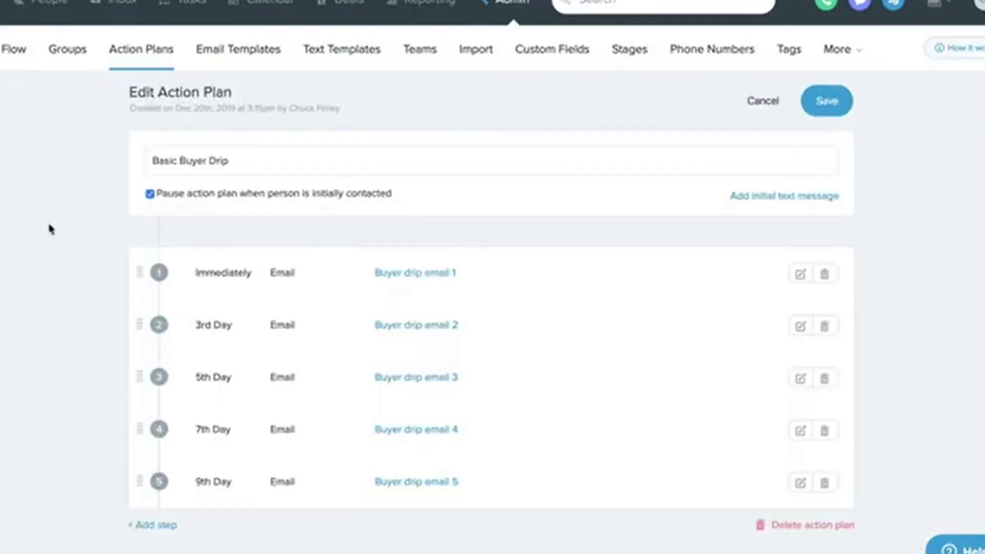
click(799, 275)
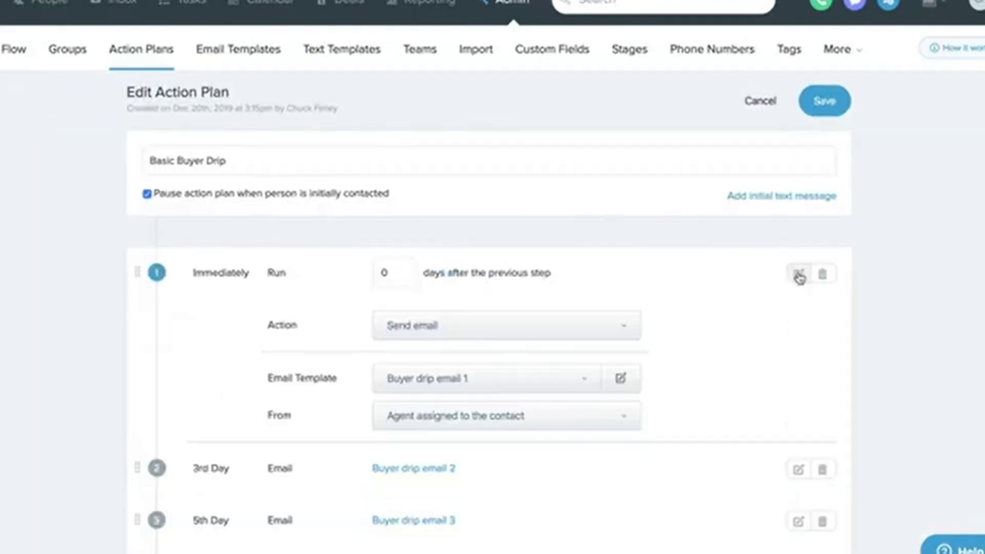
click(580, 382)
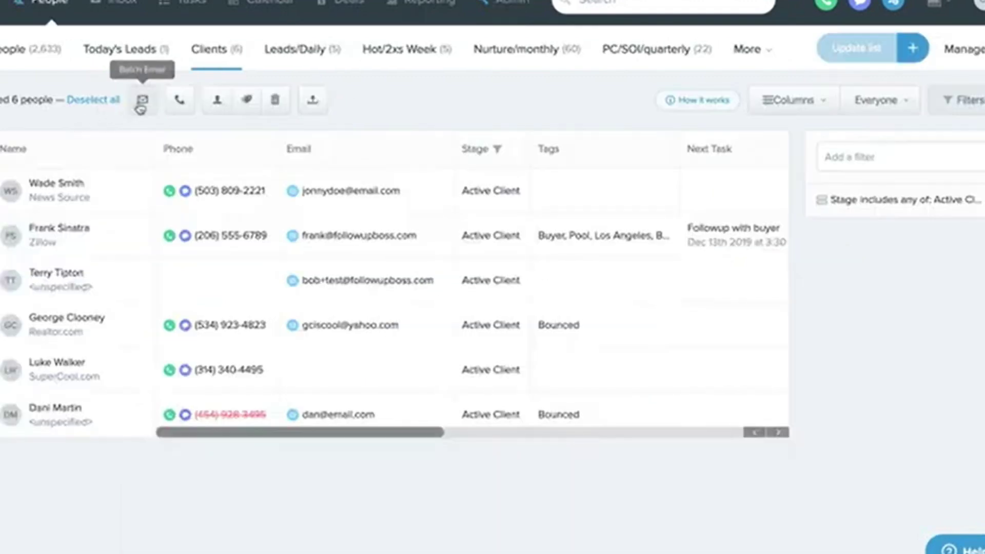
- Start a batch email to the clients and fill it with the Birthday template
click(140, 103)
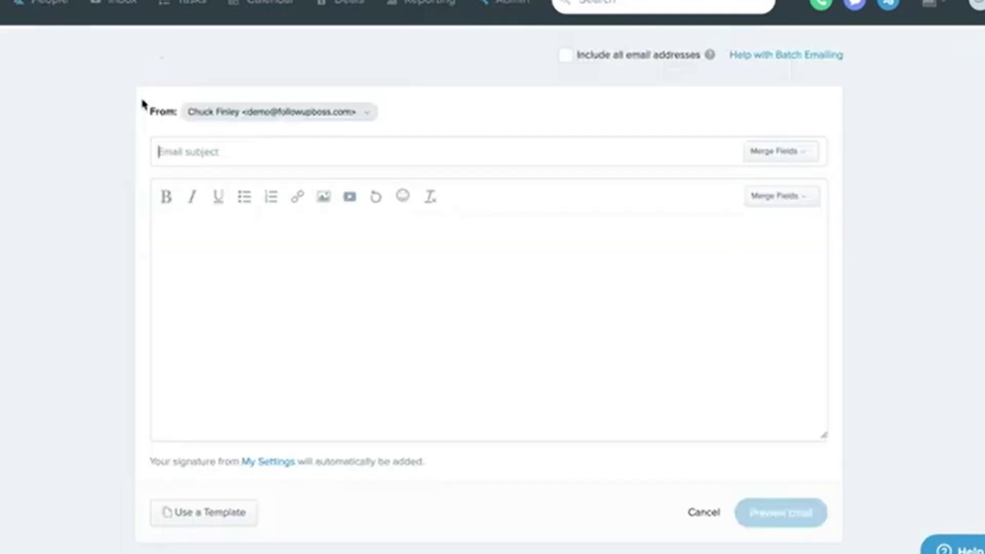
click(227, 509)
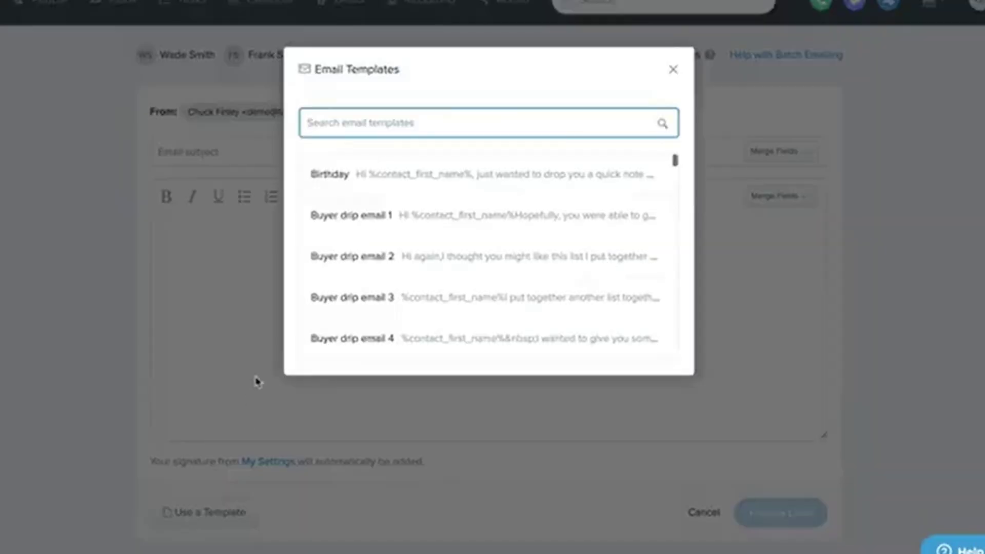
click(341, 178)
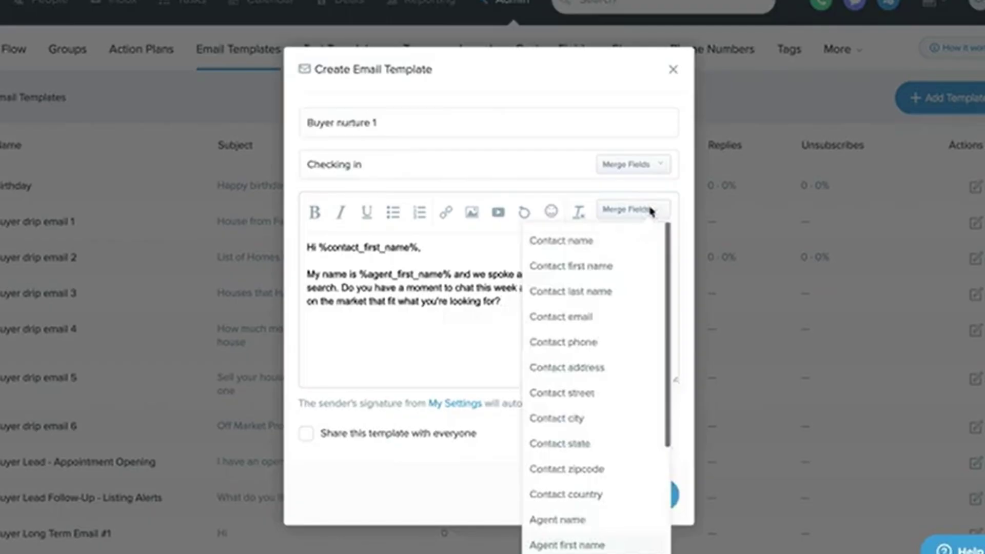
- Review the Buyer nurture 1 template's merge fields, close the list, and bring up account options
scroll(627, 374, down, 5)
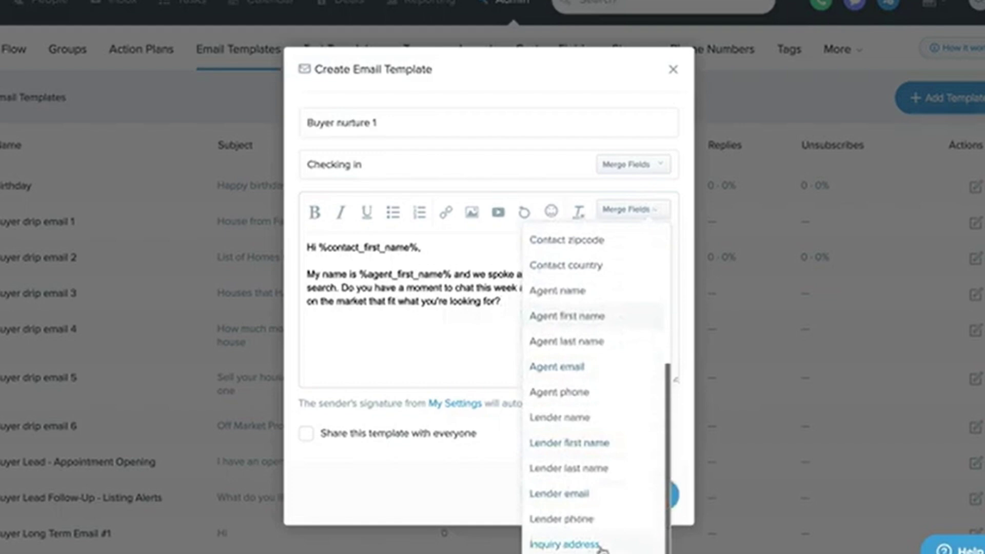
click(634, 209)
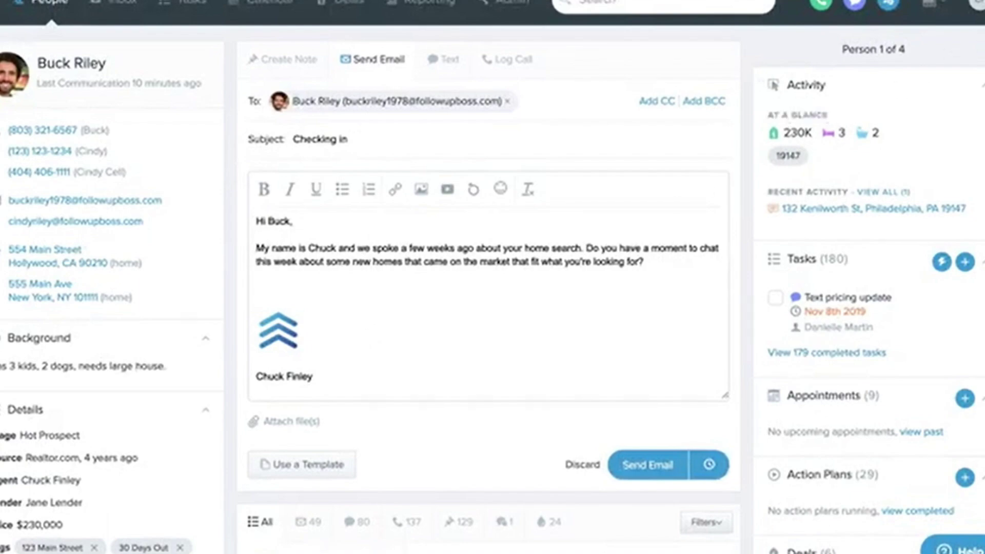
click(976, 4)
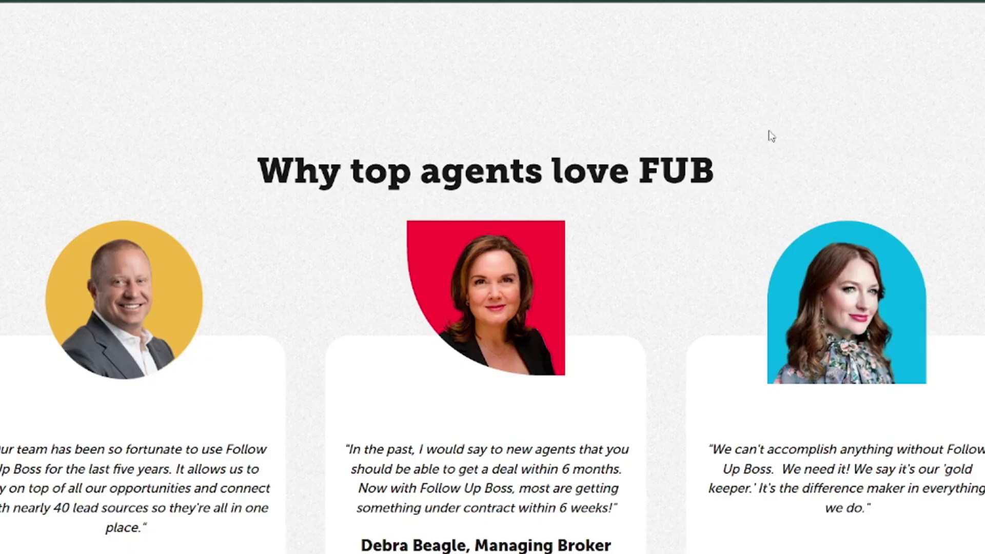
- Scroll the followupboss.com home page past testimonials and stats to the FUB Community cards
scroll(769, 136, down, 6)
scroll(765, 105, down, 10)
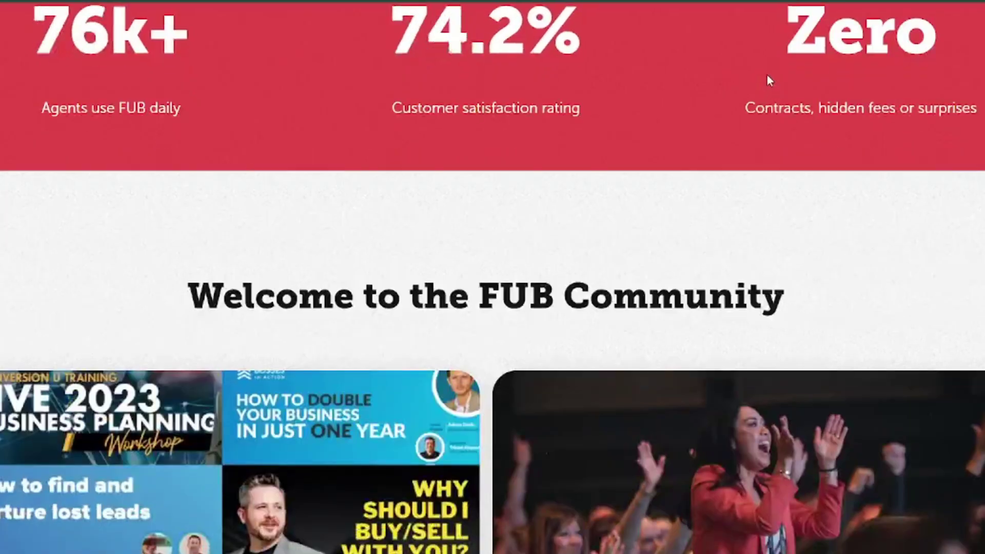
scroll(769, 77, up, 4)
scroll(768, 76, up, 2)
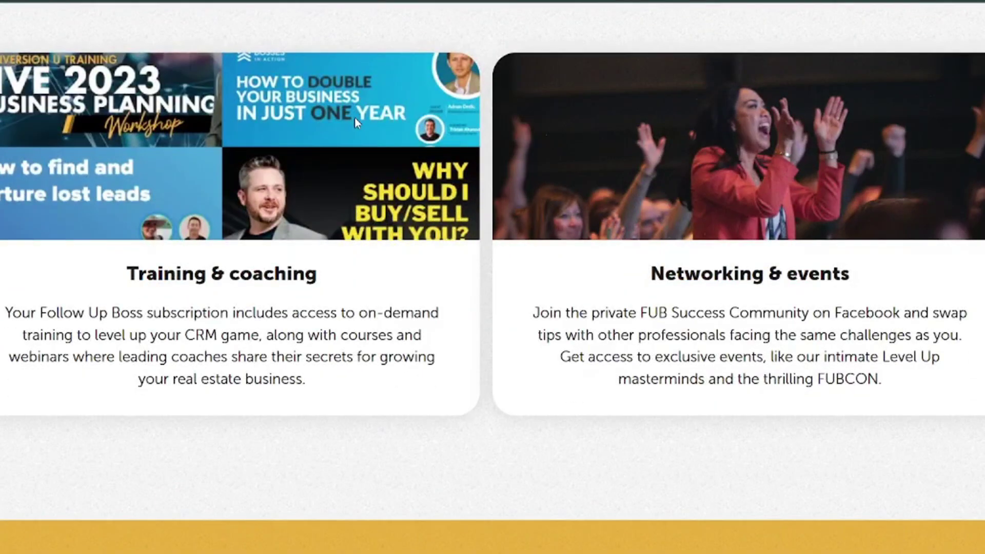
scroll(356, 114, down, 3)
scroll(361, 113, down, 15)
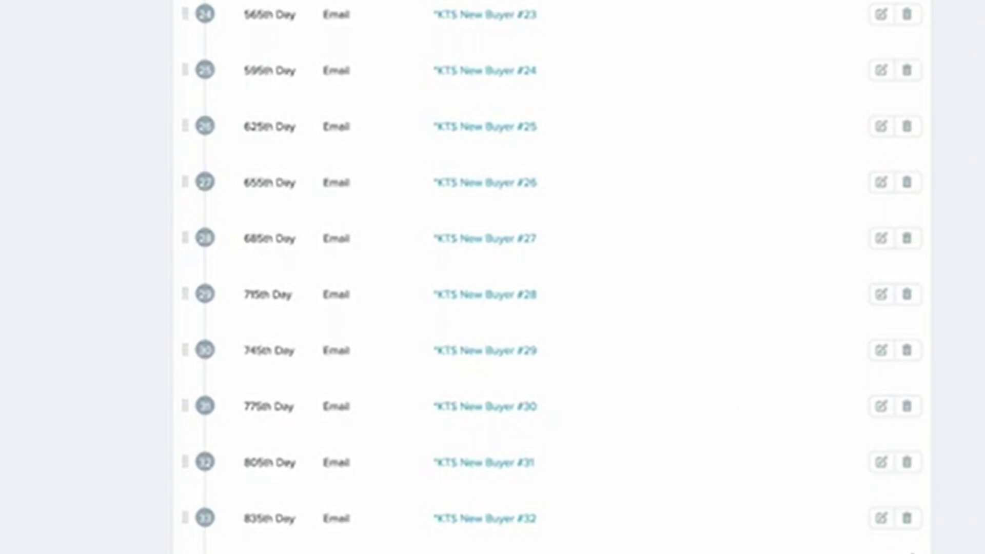
- Set step 34 of *KTS New Buyer Lead to Add tags and search 'unresponsive'
scroll(831, 510, up, 20)
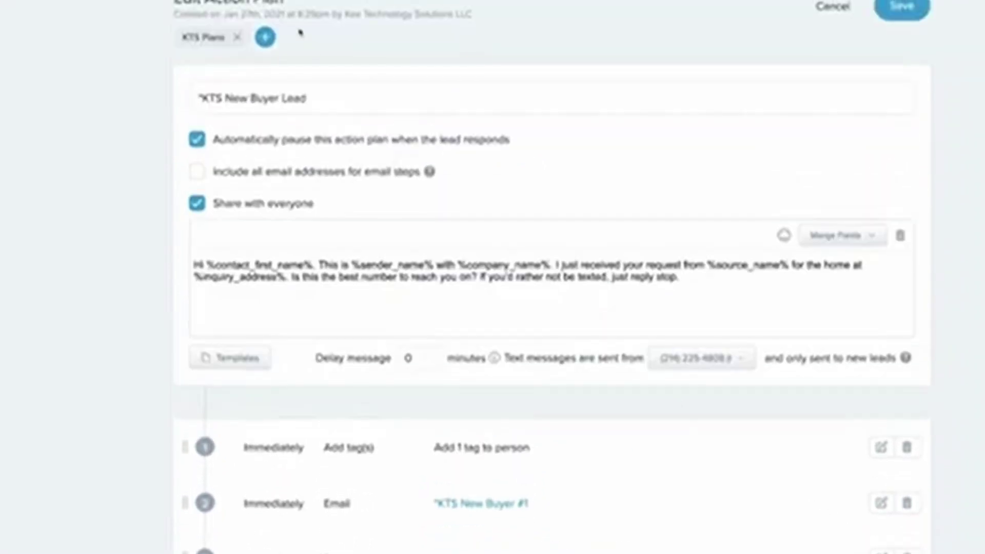
scroll(413, 512, down, 20)
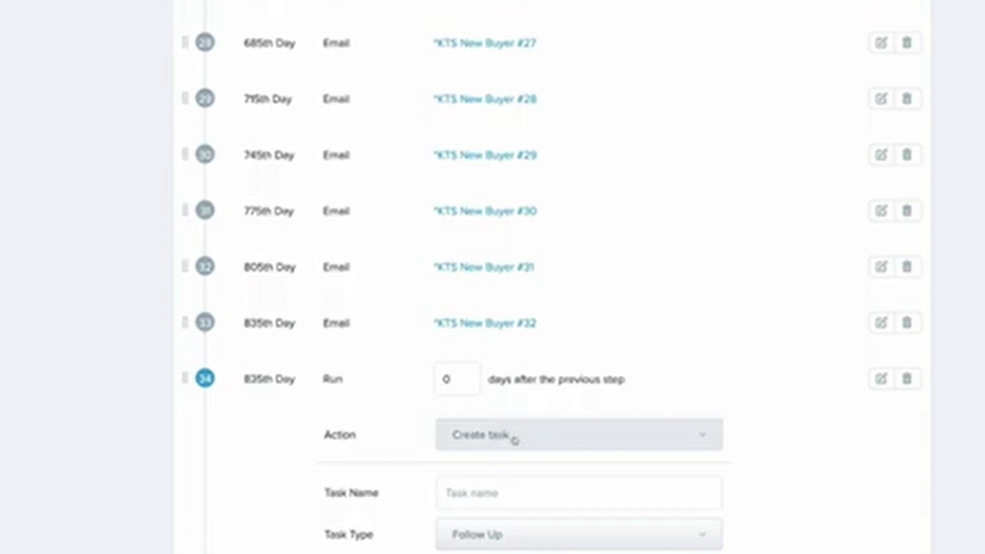
click(514, 440)
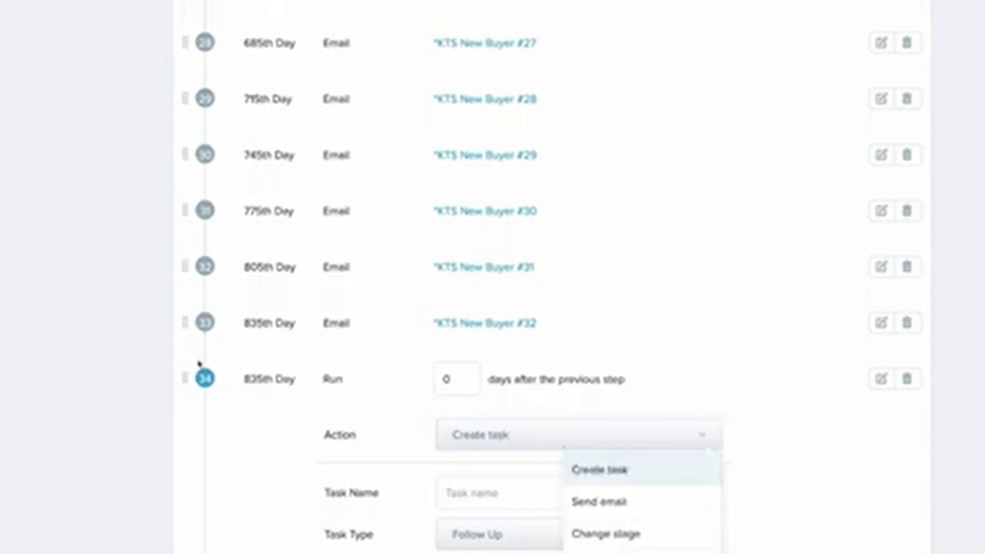
click(600, 551)
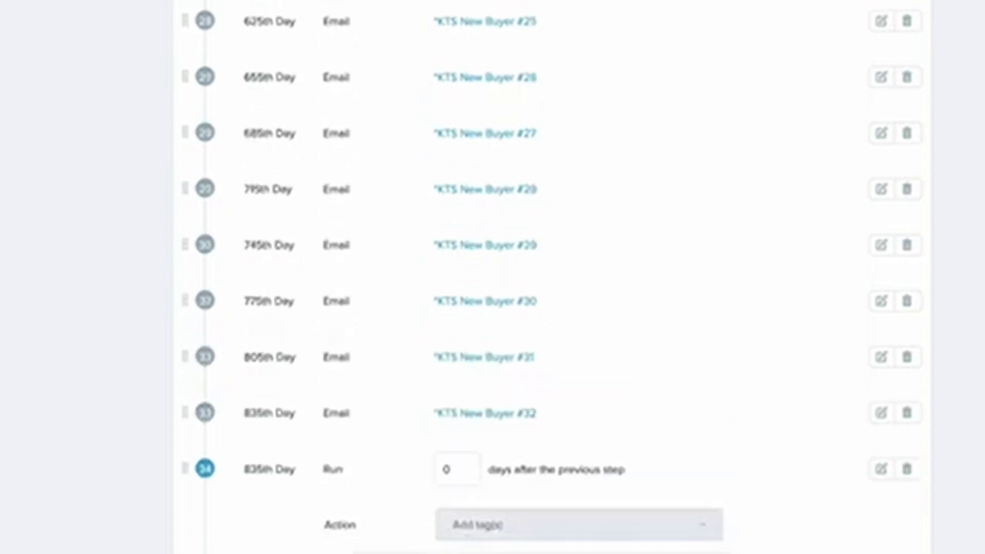
click(446, 548)
text(unresponsive)
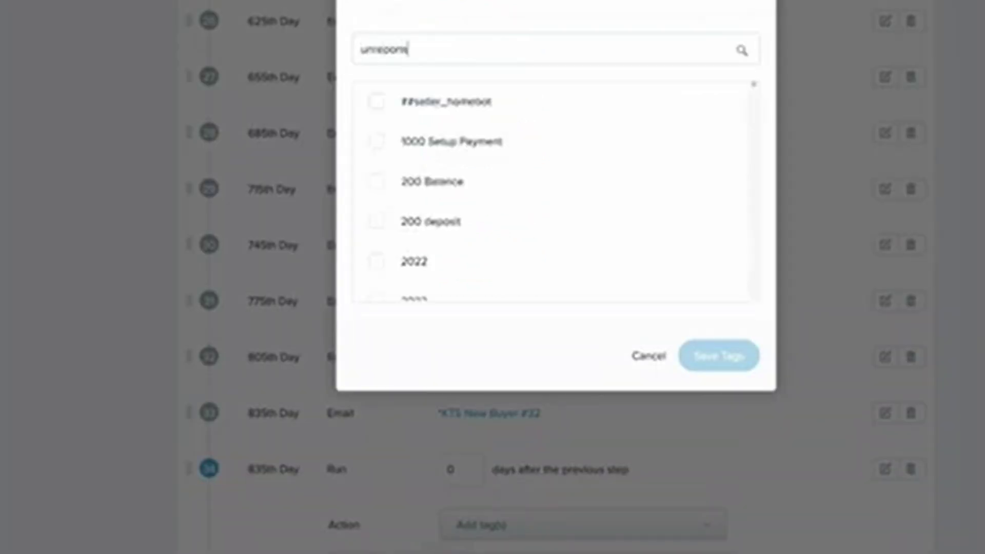